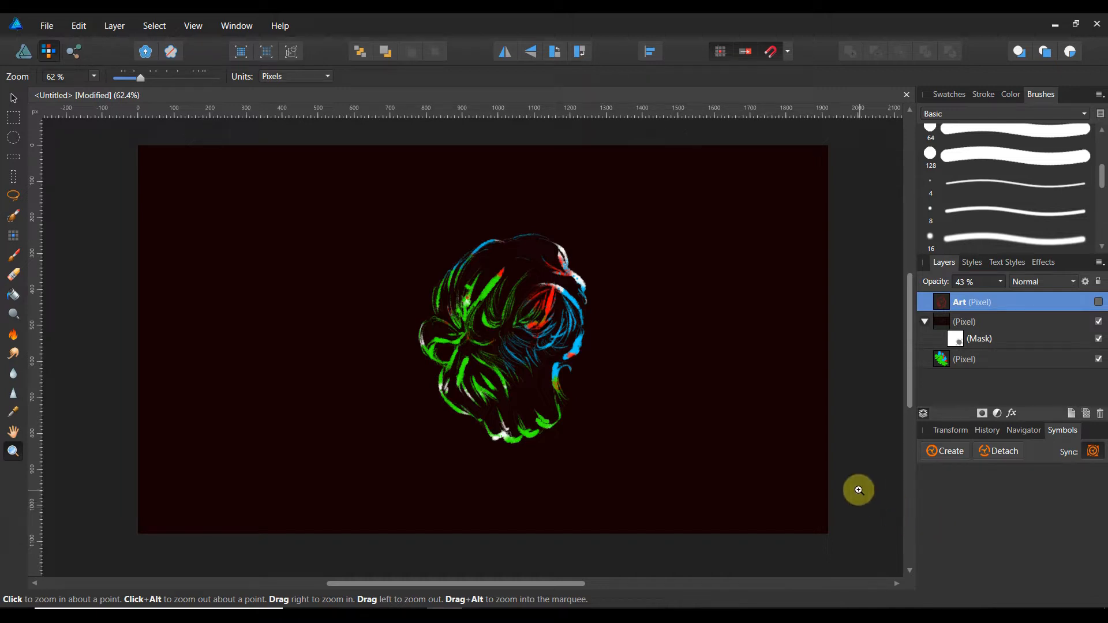
Create a new 1920 x 1080 px web document with the FHD 1080p preset and switch to the Pixel Persona
left_click(58, 24)
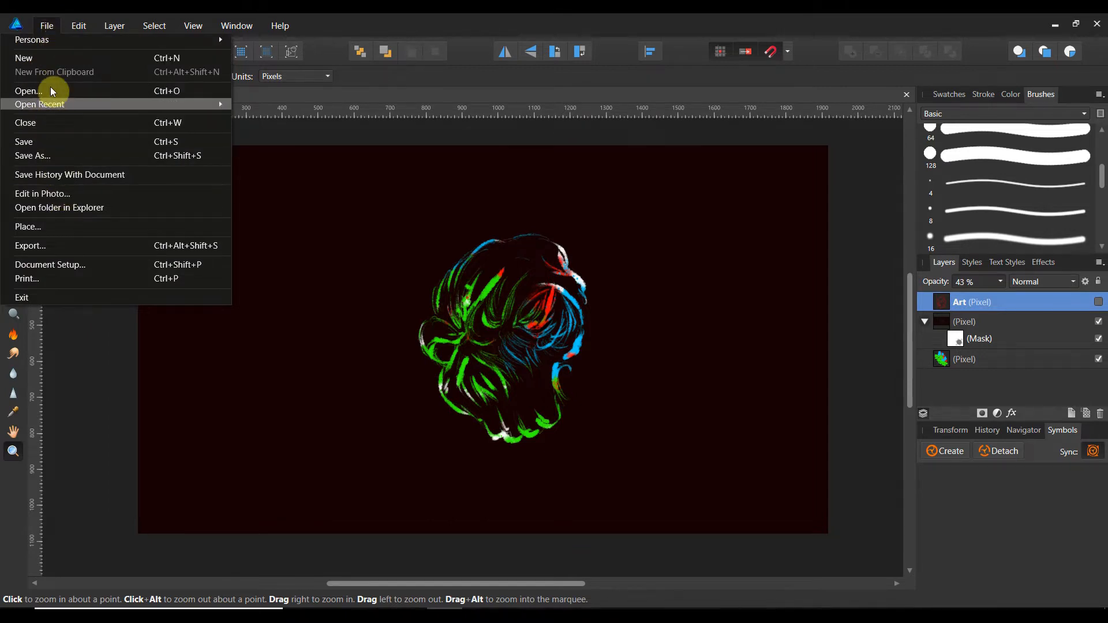
left_click(51, 59)
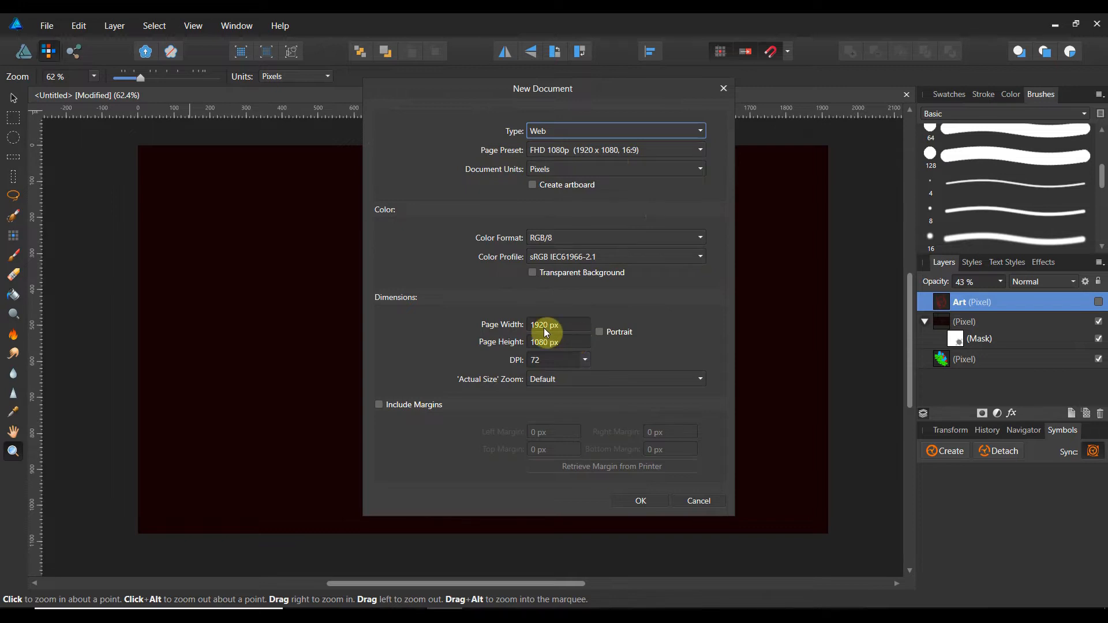
left_click(644, 500)
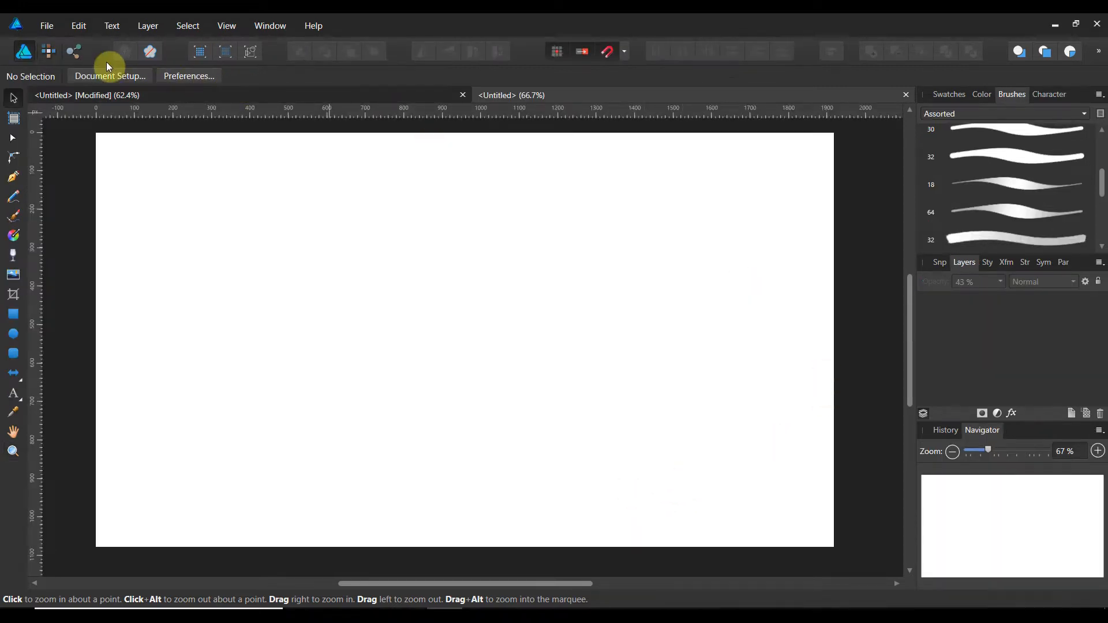
left_click(51, 58)
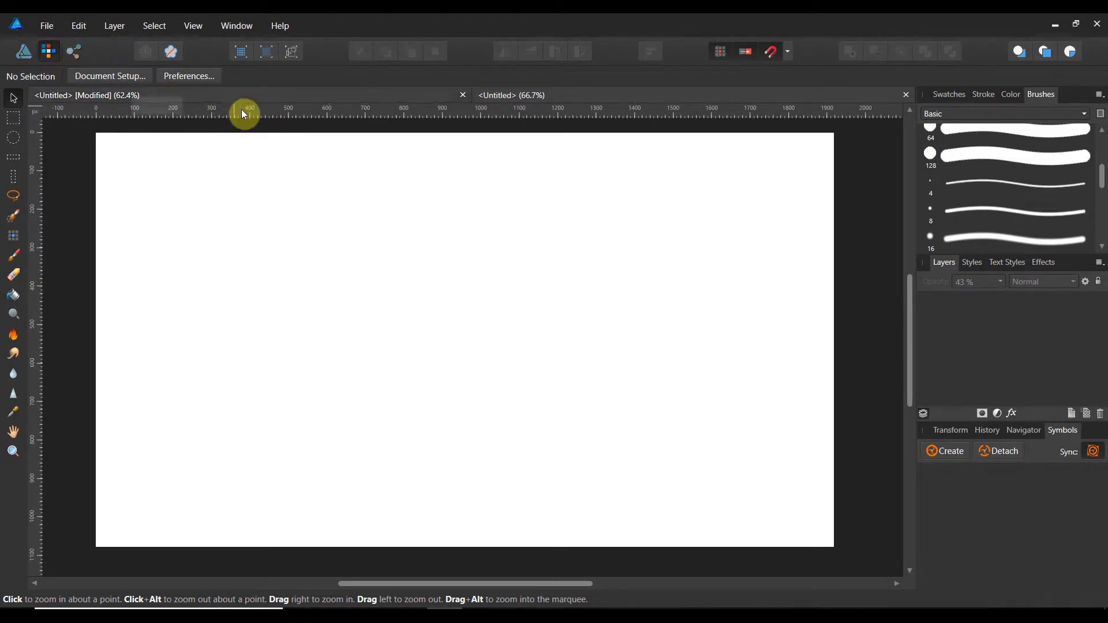
Set up the Paint Brush with the soft 8 px brush from the Basic set in pure red (H 0, S 100, L 50)
left_click(14, 258)
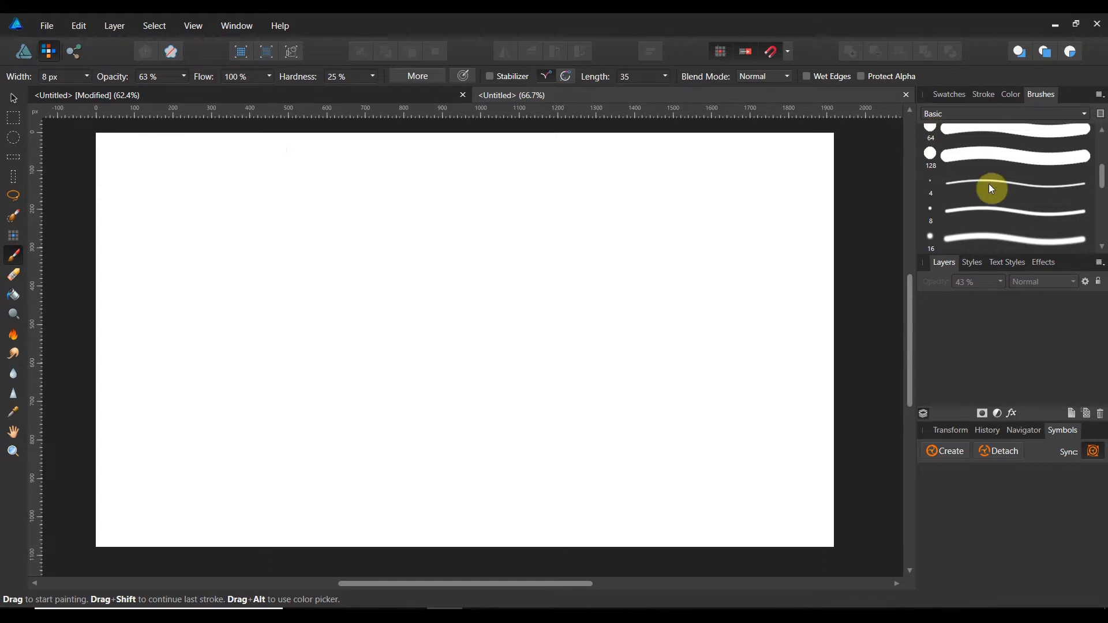
left_click(1010, 216)
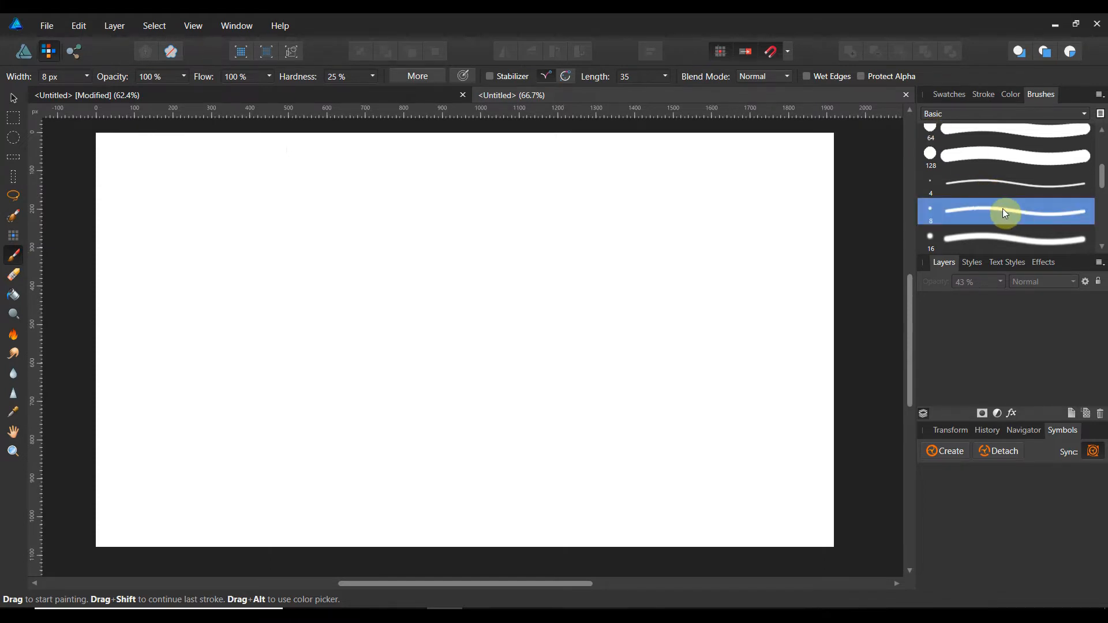
left_click(1011, 95)
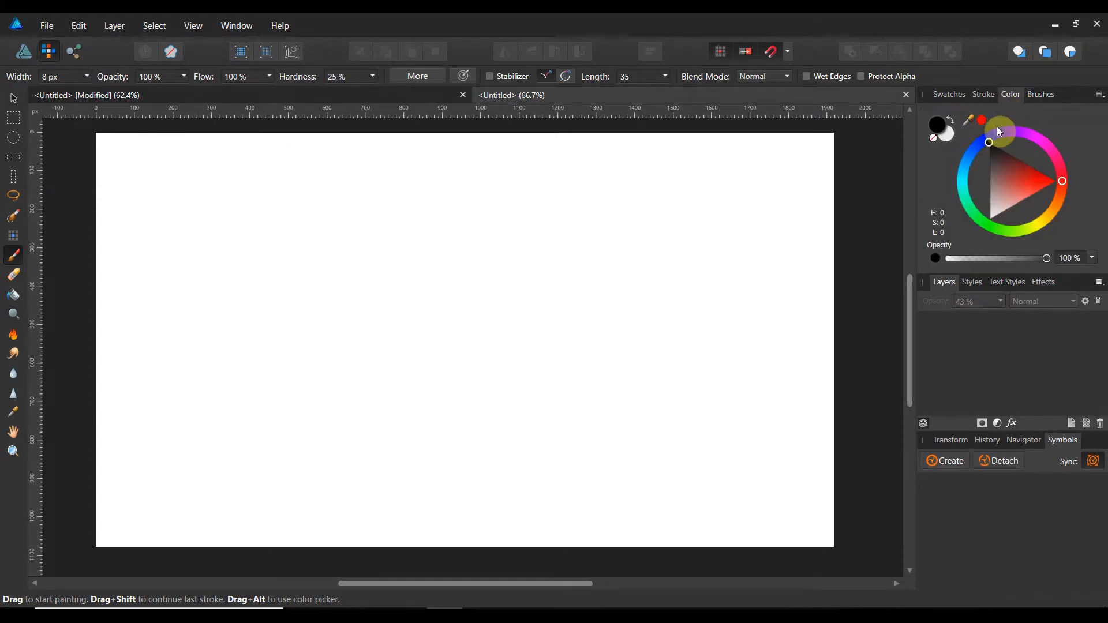
mouse_move(989, 143)
left_mouse_down()
mouse_move(1002, 166)
mouse_move(1062, 182)
left_mouse_up()
Set the brush opacity to 52% and its flow to 59%
left_click(184, 77)
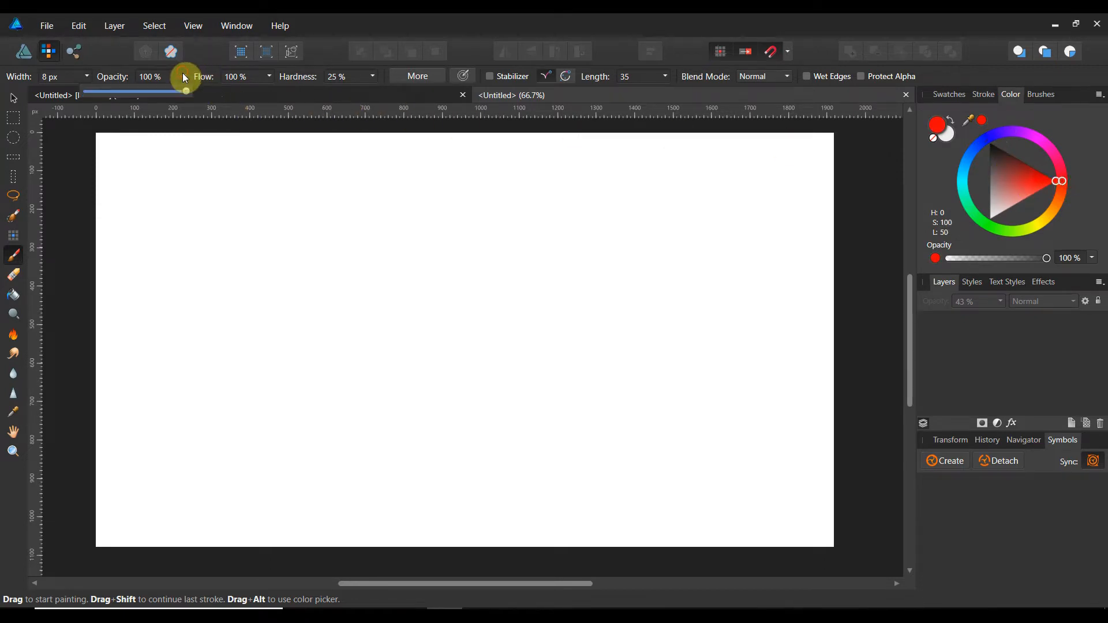
left_click_drag(186, 93, 156, 100)
left_click(267, 77)
left_click_drag(269, 90, 227, 92)
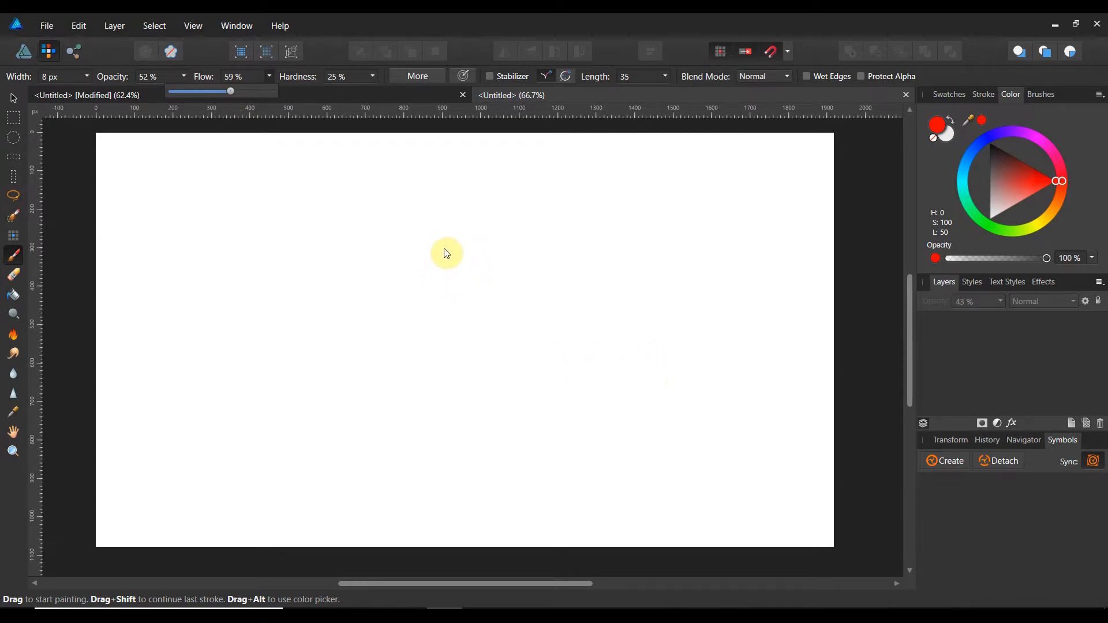
Sketch the skull's curved vertical centre line, the crossing eye line and the large eye socket near the page's middle
left_click(448, 229)
mouse_move(448, 229)
left_mouse_down()
mouse_move(422, 265)
mouse_move(412, 322)
mouse_move(427, 381)
mouse_move(461, 420)
left_mouse_up()
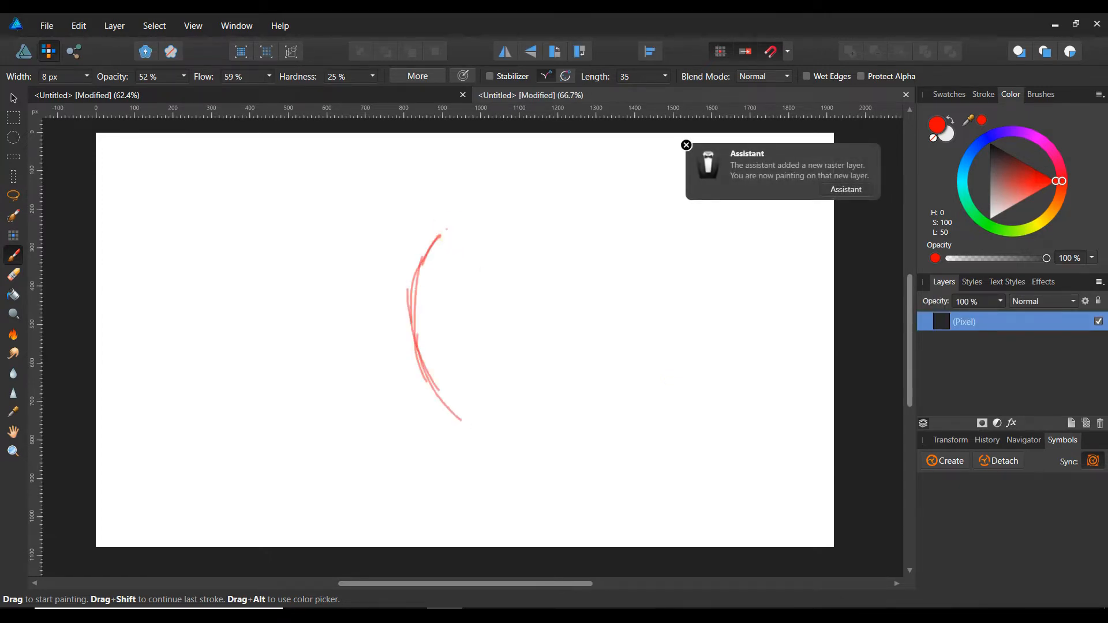
mouse_move(358, 308)
left_mouse_down()
mouse_move(441, 323)
mouse_move(475, 310)
mouse_move(509, 266)
mouse_move(453, 328)
mouse_move(365, 316)
left_mouse_up()
mouse_move(459, 317)
left_mouse_down()
mouse_move(438, 273)
mouse_move(462, 267)
mouse_move(492, 232)
mouse_move(538, 249)
left_mouse_up()
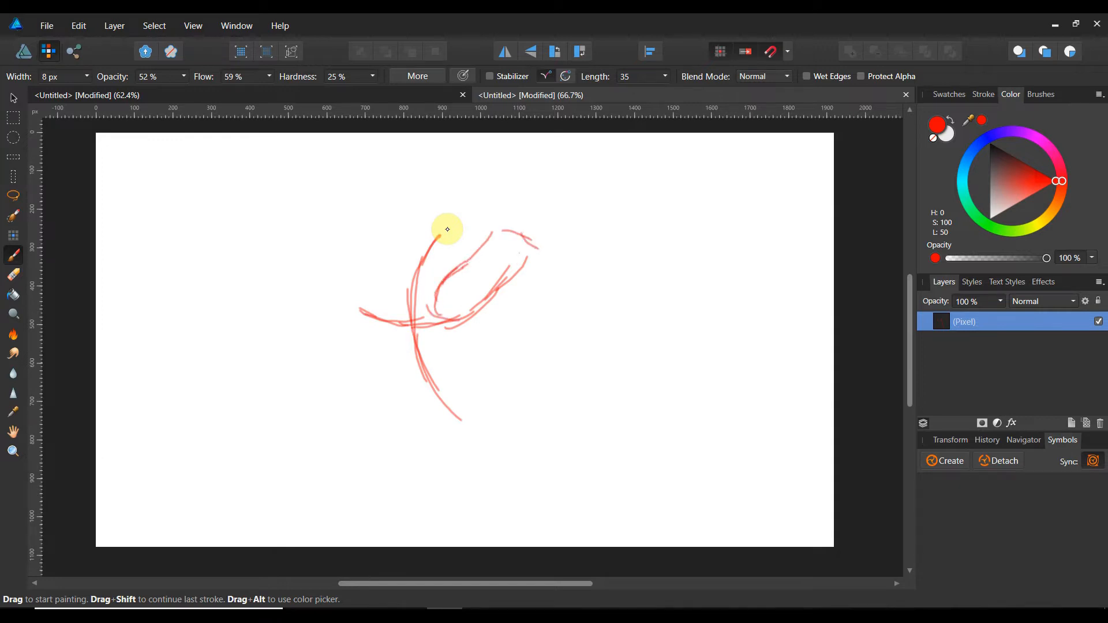
mouse_move(427, 301)
left_mouse_down()
mouse_move(433, 329)
mouse_move(471, 318)
mouse_move(500, 268)
mouse_move(547, 280)
mouse_move(527, 323)
mouse_move(479, 340)
mouse_move(458, 327)
mouse_move(488, 335)
left_mouse_up()
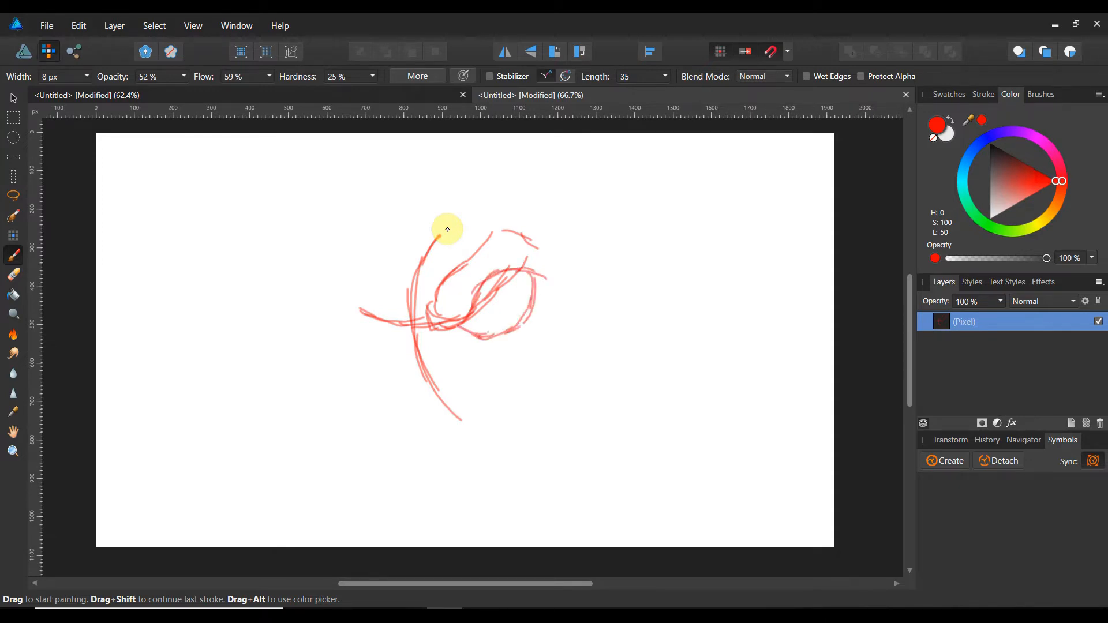
Sketch the smaller eye socket and face edge on one side, and the cheekbone contour on the other side of the skull
mouse_move(408, 300)
left_mouse_down()
mouse_move(399, 324)
mouse_move(377, 293)
mouse_move(349, 290)
mouse_move(365, 330)
mouse_move(380, 339)
mouse_move(400, 317)
mouse_move(395, 271)
mouse_move(358, 249)
mouse_move(339, 288)
mouse_move(366, 370)
mouse_move(401, 403)
left_mouse_up()
mouse_move(573, 287)
left_mouse_down()
mouse_move(568, 309)
mouse_move(588, 348)
left_mouse_up()
mouse_move(577, 329)
left_mouse_down()
mouse_move(579, 355)
mouse_move(547, 380)
mouse_move(506, 383)
mouse_move(495, 411)
mouse_move(515, 430)
mouse_move(517, 384)
left_mouse_up()
mouse_move(525, 380)
left_mouse_down()
mouse_move(572, 365)
mouse_move(576, 338)
left_mouse_up()
mouse_move(576, 338)
left_mouse_down()
mouse_move(559, 325)
mouse_move(574, 344)
mouse_move(560, 367)
left_mouse_up()
left_click_drag(497, 394, 490, 408)
Sketch the skull's nose cavity, teeth and lower jaw beneath the eye sockets
mouse_move(426, 361)
left_mouse_down()
mouse_move(448, 384)
mouse_move(414, 381)
left_mouse_up()
mouse_move(421, 370)
left_mouse_down()
mouse_move(417, 393)
mouse_move(424, 346)
mouse_move(454, 363)
left_mouse_up()
mouse_move(437, 351)
left_mouse_down()
mouse_move(459, 371)
mouse_move(459, 391)
left_mouse_up()
mouse_move(398, 364)
left_mouse_down()
mouse_move(407, 400)
mouse_move(446, 397)
mouse_move(415, 410)
mouse_move(440, 426)
mouse_move(451, 454)
mouse_move(461, 442)
left_mouse_up()
mouse_move(498, 391)
left_mouse_down()
mouse_move(476, 415)
mouse_move(488, 434)
mouse_move(466, 427)
left_mouse_up()
left_click_drag(457, 423, 474, 455)
mouse_move(459, 432)
left_mouse_down()
mouse_move(472, 454)
mouse_move(424, 419)
mouse_move(427, 446)
mouse_move(480, 462)
left_mouse_up()
left_click_drag(507, 410, 488, 461)
Sketch the domed cranium and temple line, and strengthen the skull's outer contour with repeated strokes
mouse_move(470, 211)
left_mouse_down()
mouse_move(462, 223)
mouse_move(486, 230)
mouse_move(493, 218)
mouse_move(450, 267)
left_mouse_up()
mouse_move(497, 198)
left_mouse_down()
mouse_move(537, 221)
mouse_move(545, 258)
mouse_move(553, 249)
mouse_move(571, 272)
mouse_move(573, 301)
left_mouse_up()
mouse_move(493, 202)
left_mouse_down()
mouse_move(471, 184)
mouse_move(412, 186)
mouse_move(367, 241)
left_mouse_up()
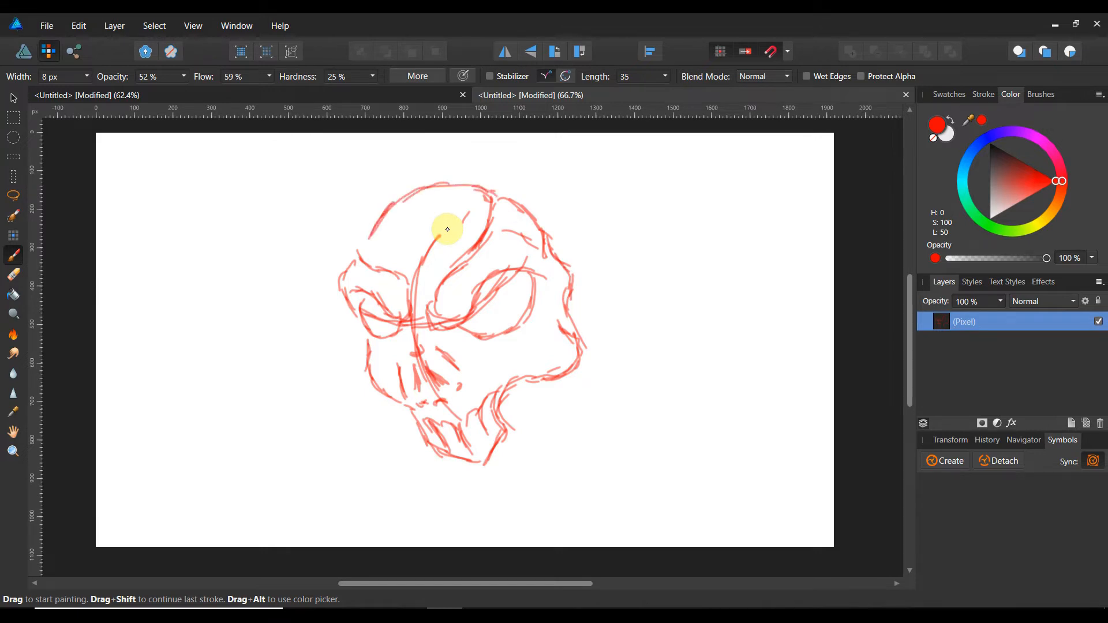
mouse_move(407, 192)
left_mouse_down()
mouse_move(356, 248)
mouse_move(421, 182)
mouse_move(499, 183)
mouse_move(512, 198)
left_mouse_up()
mouse_move(517, 200)
left_mouse_down()
mouse_move(491, 194)
mouse_move(391, 228)
mouse_move(354, 256)
mouse_move(340, 274)
mouse_move(372, 348)
left_mouse_up()
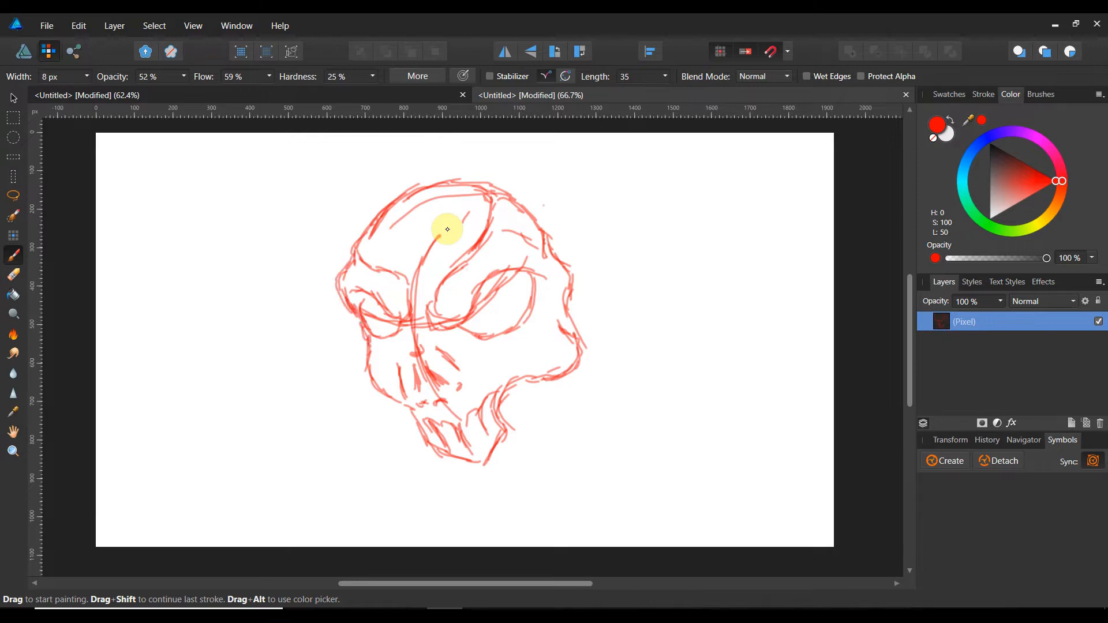
Reinforce the temple line, the inner edge of the large eye socket and the centre line down to the nose
mouse_move(504, 222)
left_mouse_down()
mouse_move(492, 231)
mouse_move(525, 230)
mouse_move(485, 239)
mouse_move(457, 270)
left_mouse_up()
mouse_move(458, 268)
left_mouse_down()
mouse_move(428, 310)
mouse_move(450, 326)
left_mouse_up()
left_click_drag(432, 303, 447, 322)
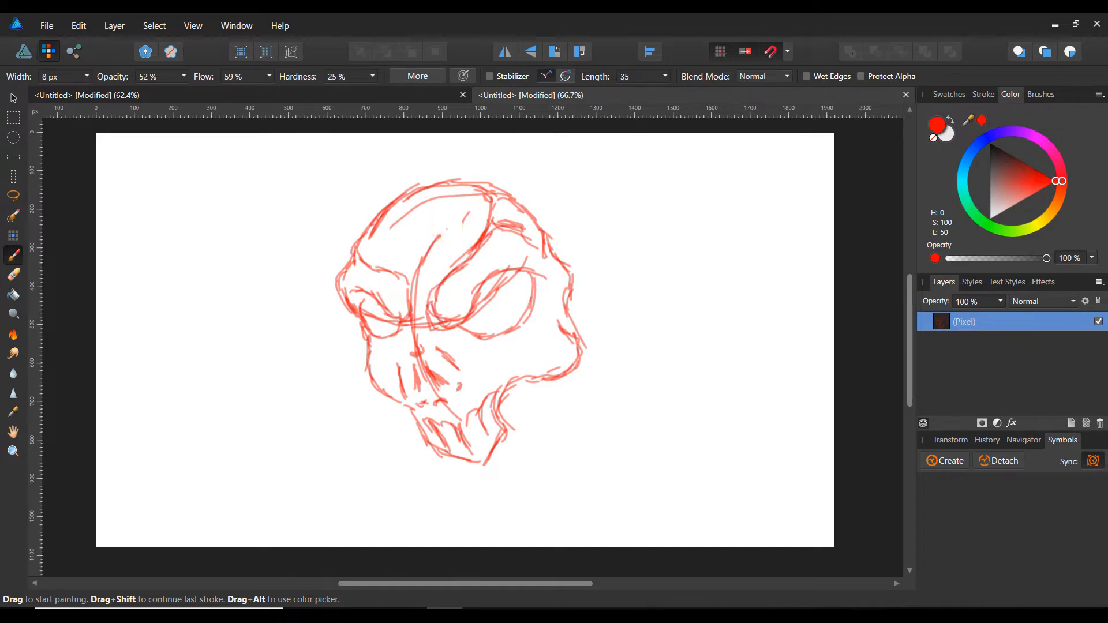
mouse_move(407, 279)
left_mouse_down()
mouse_move(412, 235)
mouse_move(439, 187)
mouse_move(413, 247)
mouse_move(420, 360)
left_mouse_up()
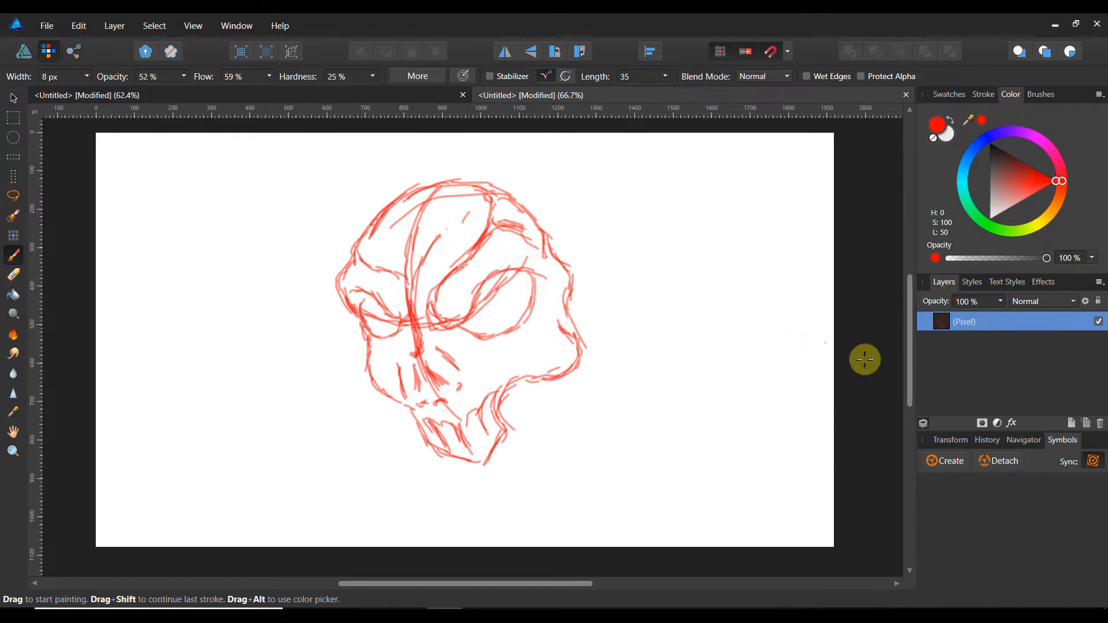
Rename the sketch's pixel layer as art and select it
double_click(956, 322)
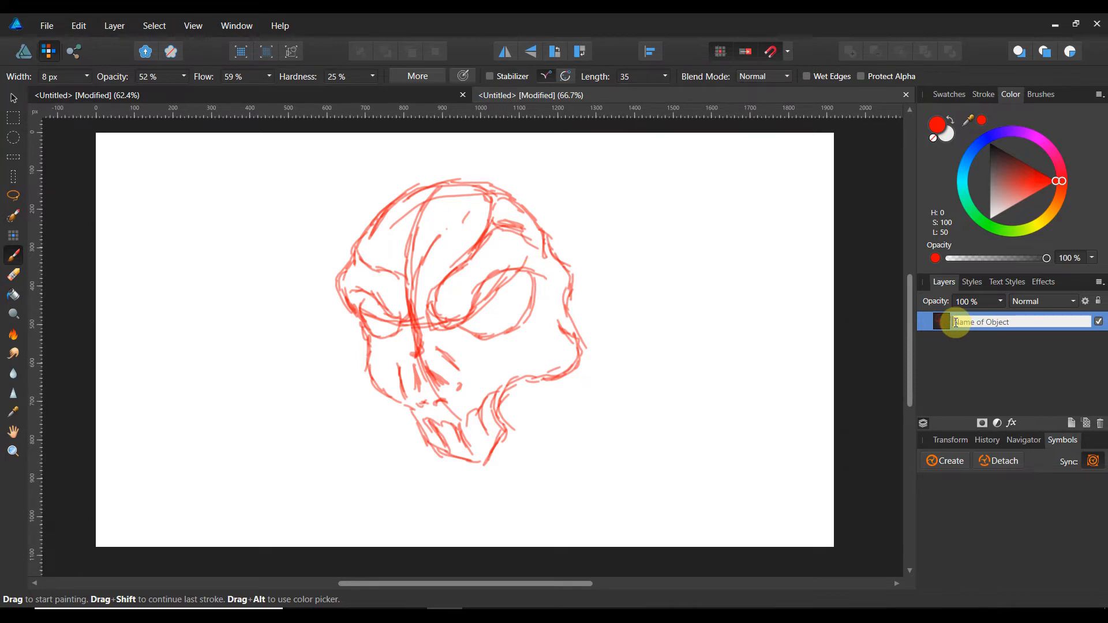
type("art")
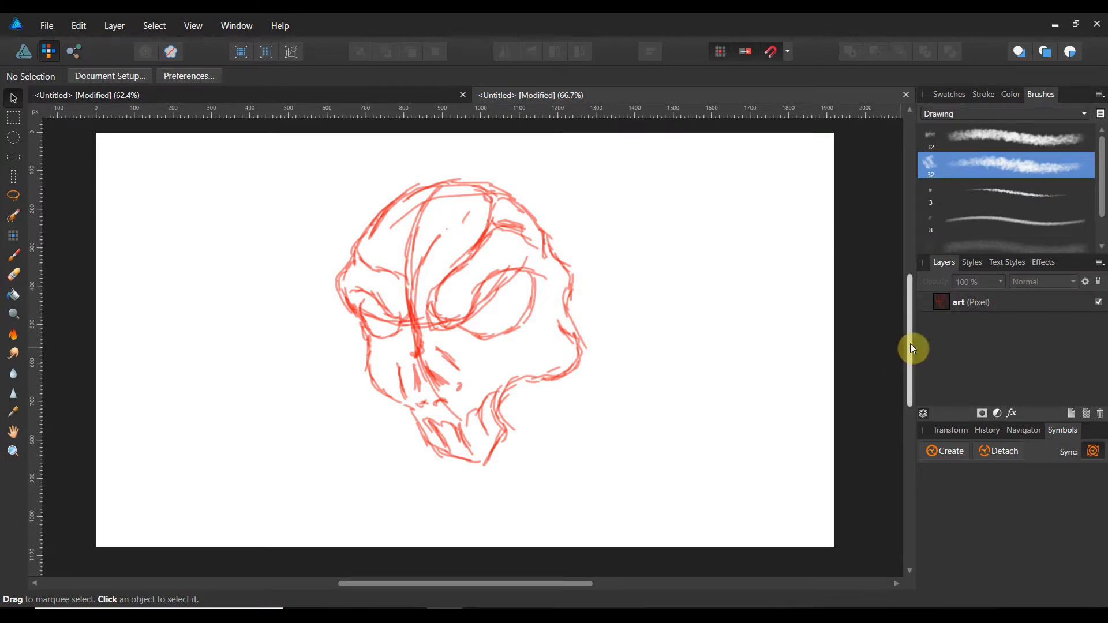
left_click(971, 314)
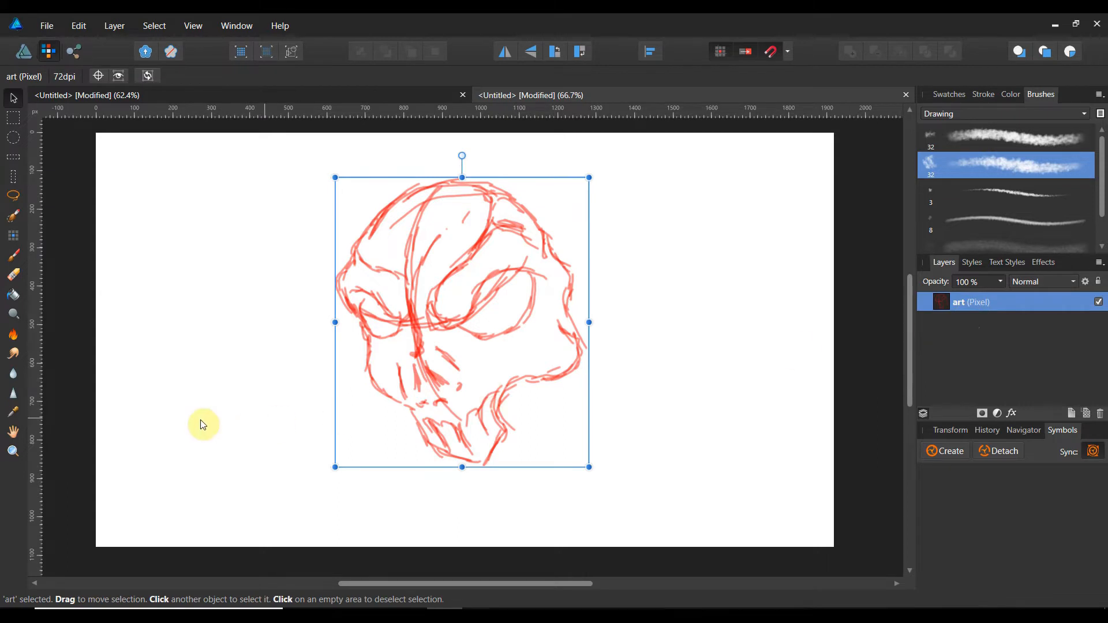
Add a new pixel layer beneath the art layer and flood fill it with black
left_click(1087, 414)
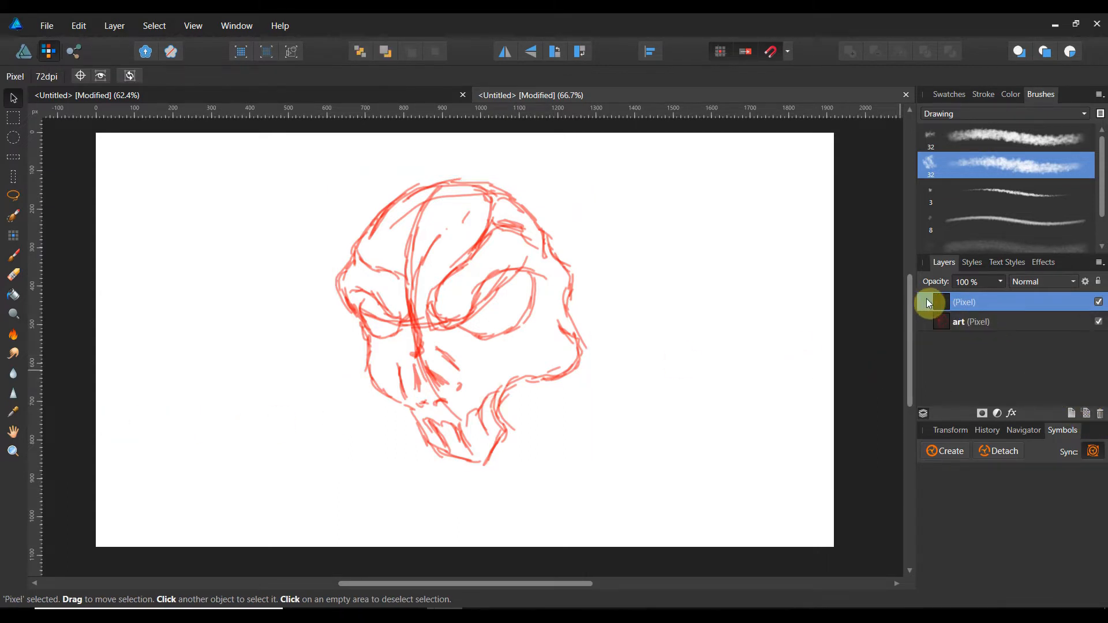
left_click_drag(934, 299, 944, 338)
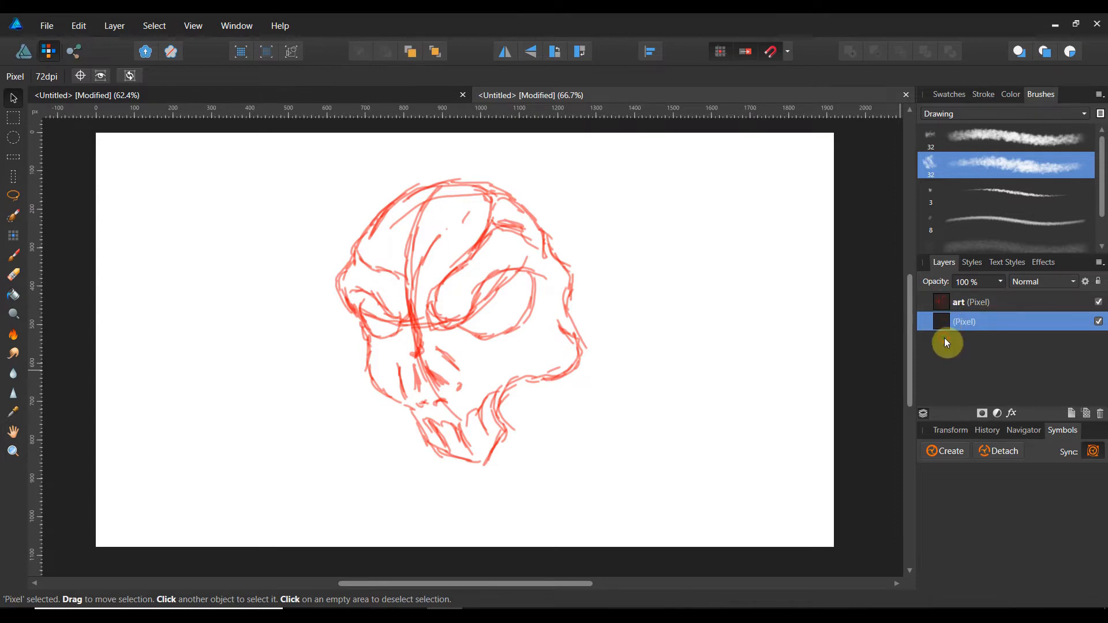
left_click(14, 297)
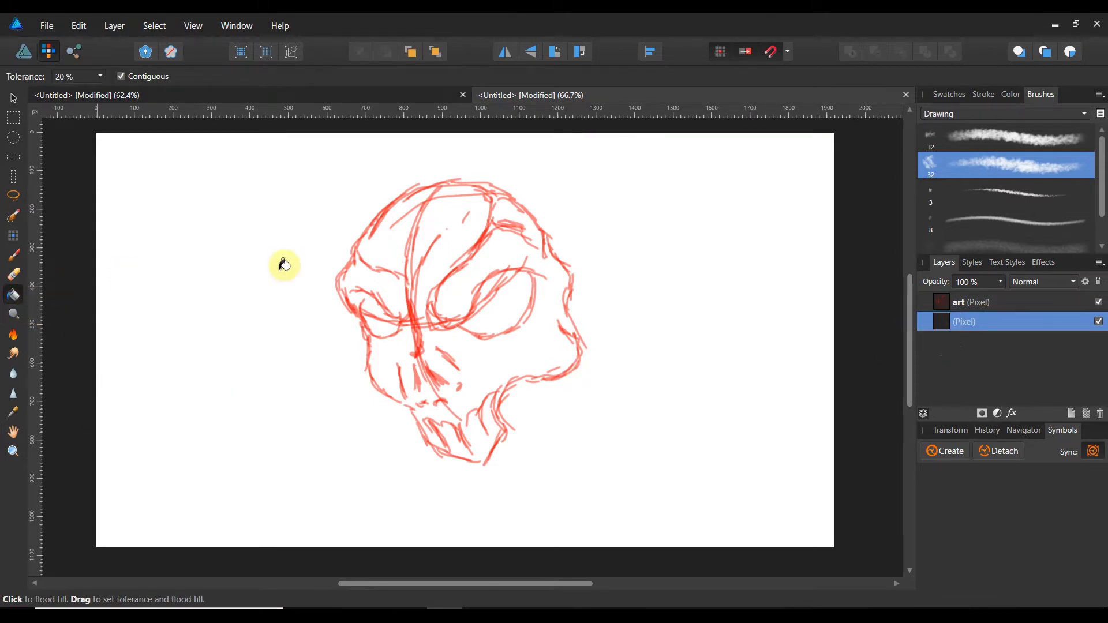
left_click(1011, 94)
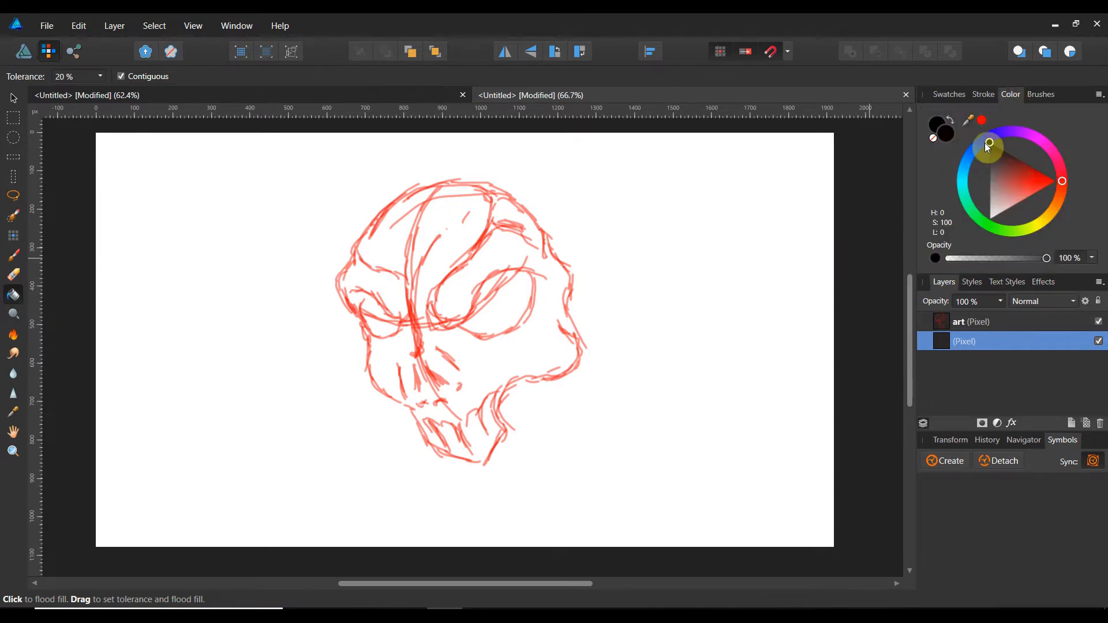
left_click(617, 269)
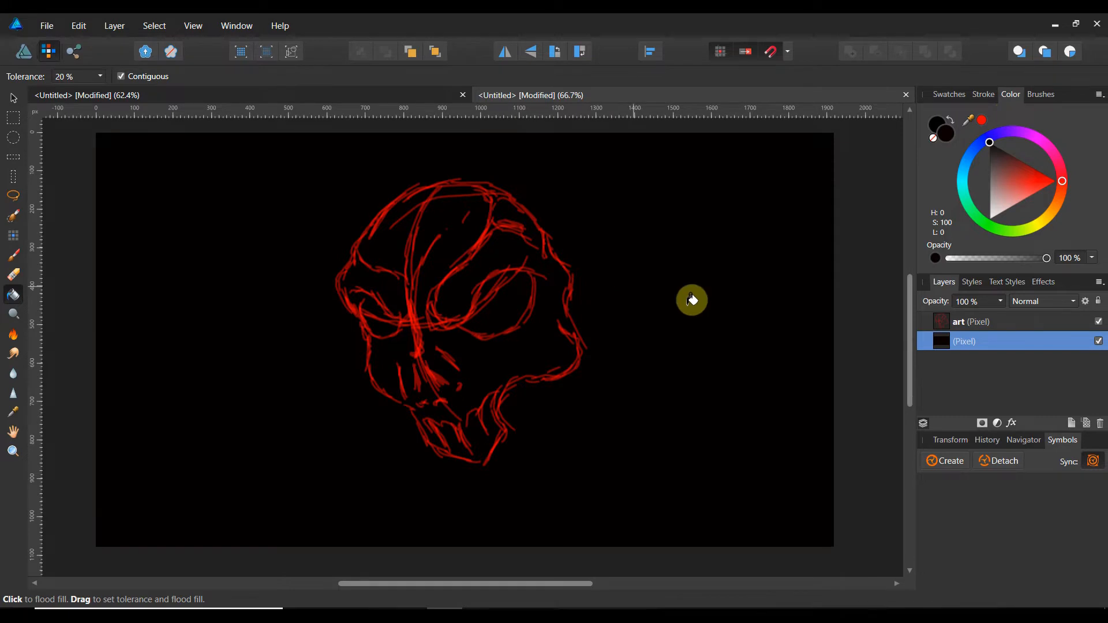
Lower the art layer's opacity to dim the red sketch, and rename the black-filled layer as surface
left_click(944, 322)
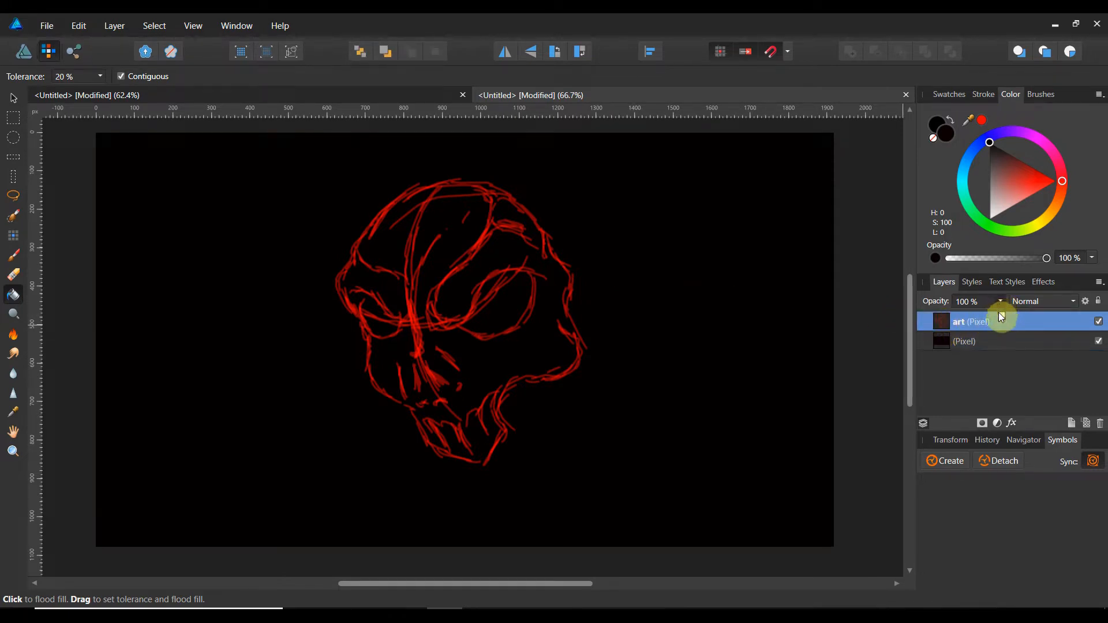
left_click_drag(1000, 313, 955, 340)
double_click(965, 342)
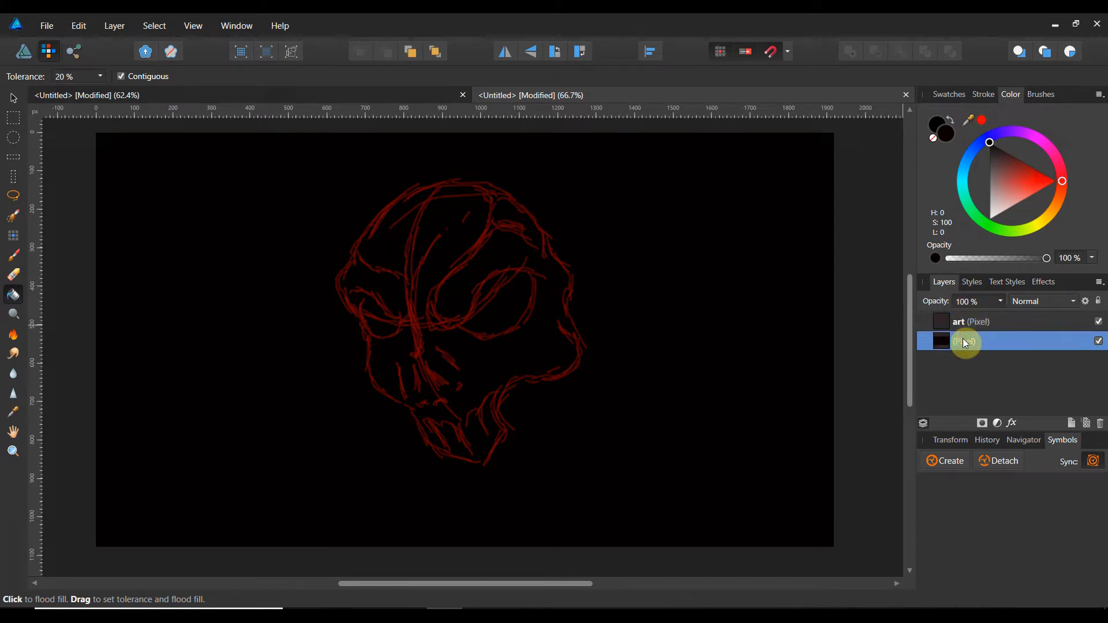
type("sur")
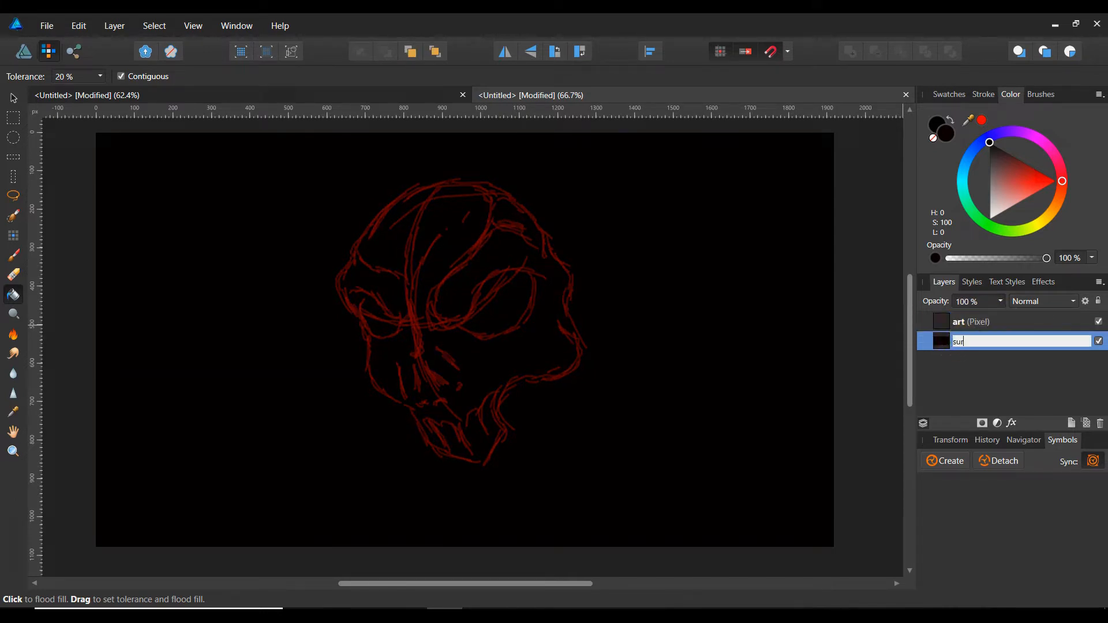
type("face")
left_click(994, 373)
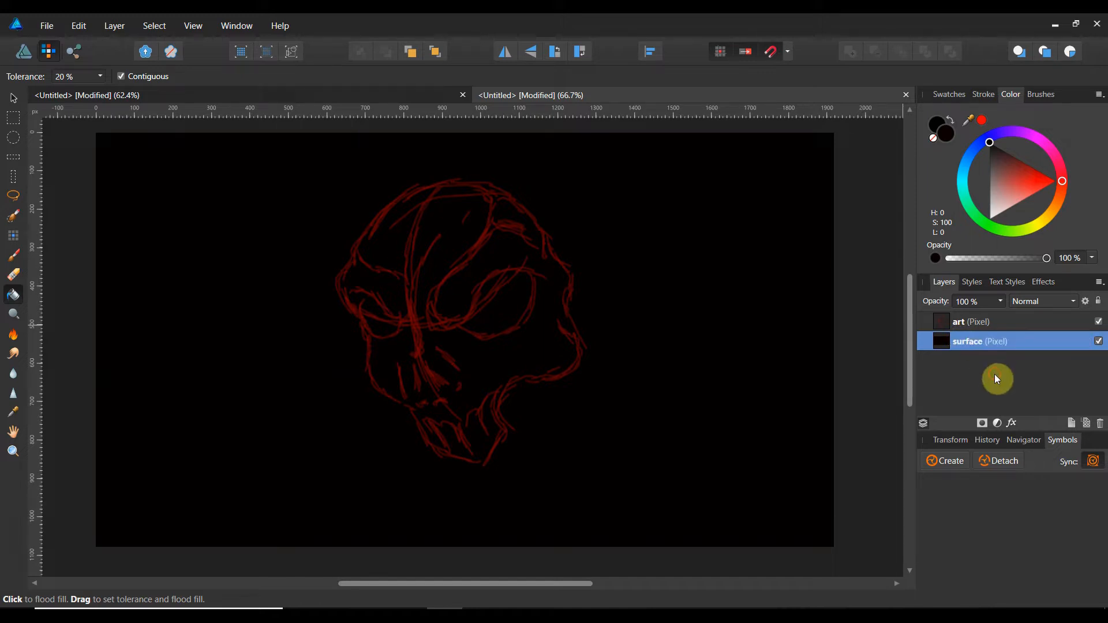
Add another pixel layer, place it beneath the surface layer and name it paint
left_click(1085, 423)
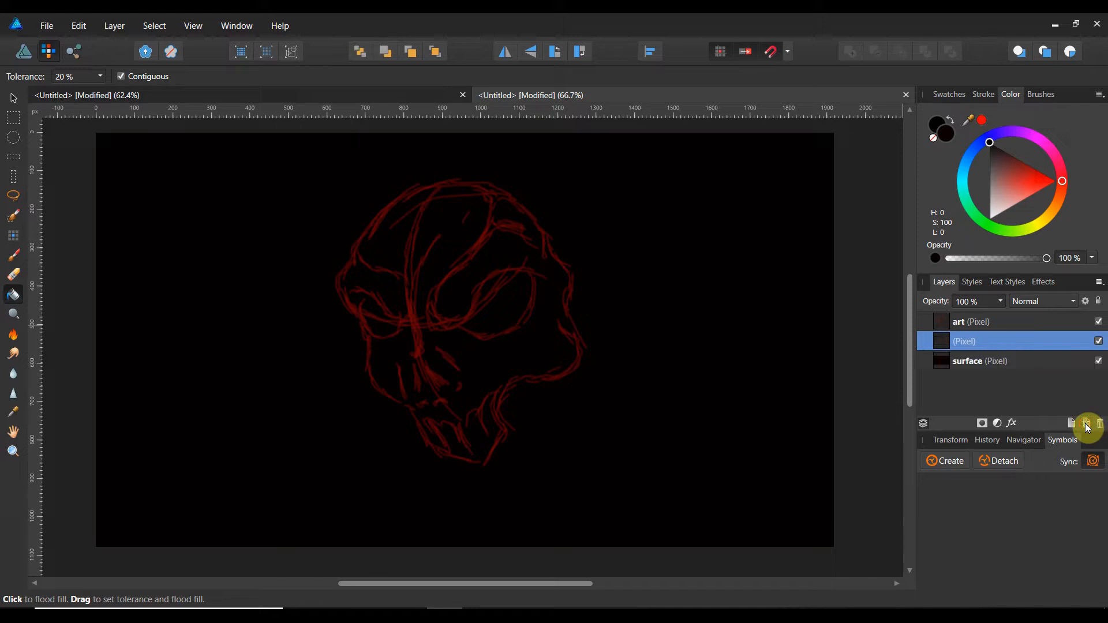
left_click_drag(940, 340, 948, 374)
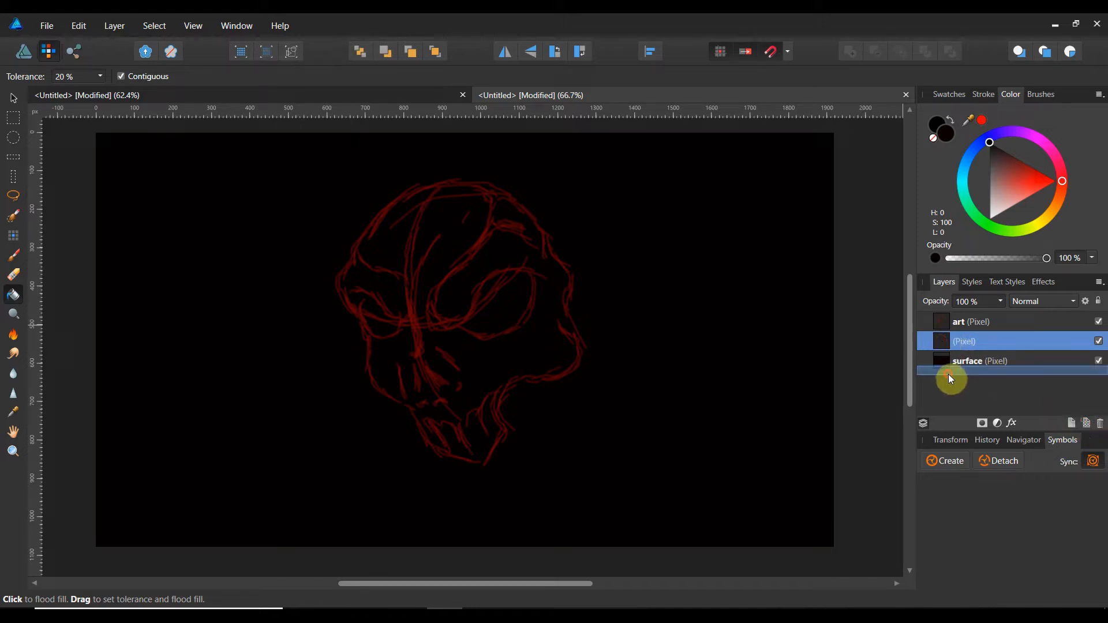
double_click(963, 360)
type("paint")
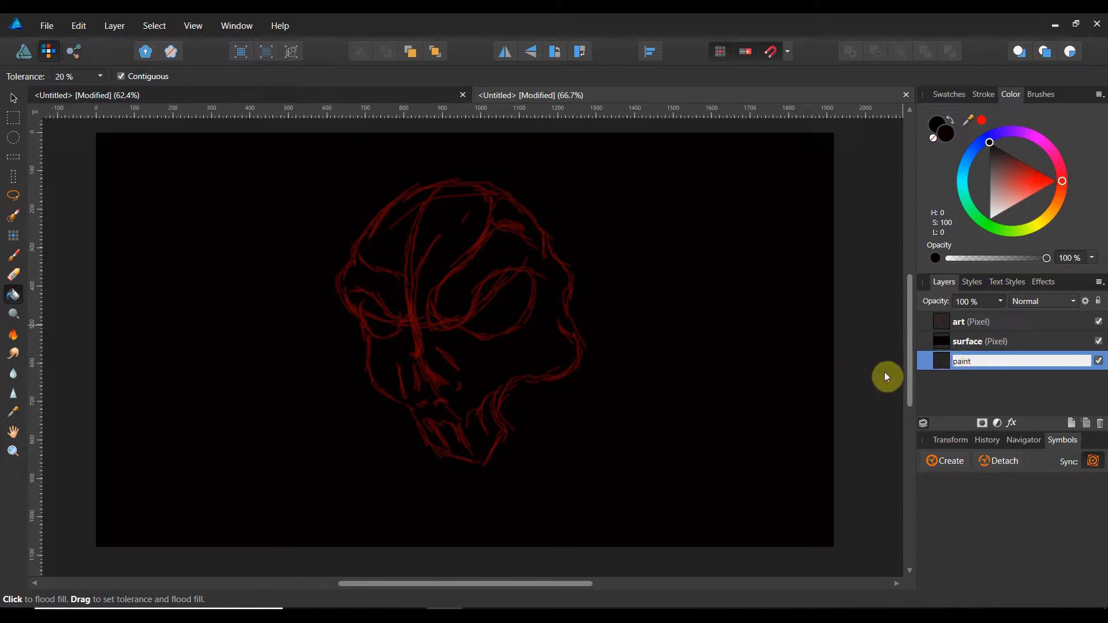
left_click(15, 100)
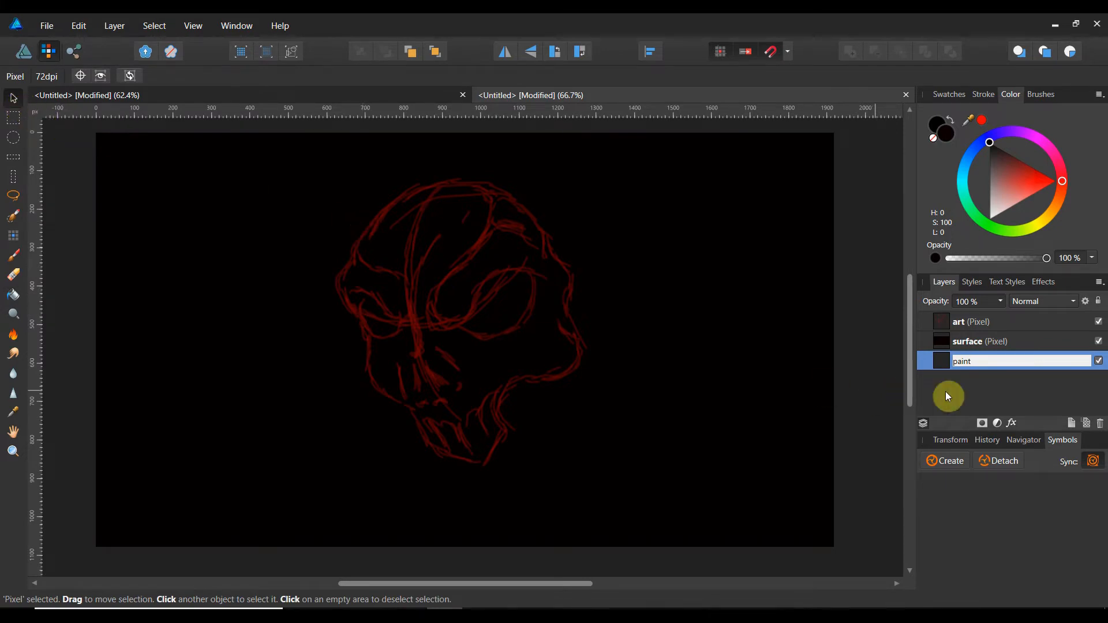
left_click(976, 398)
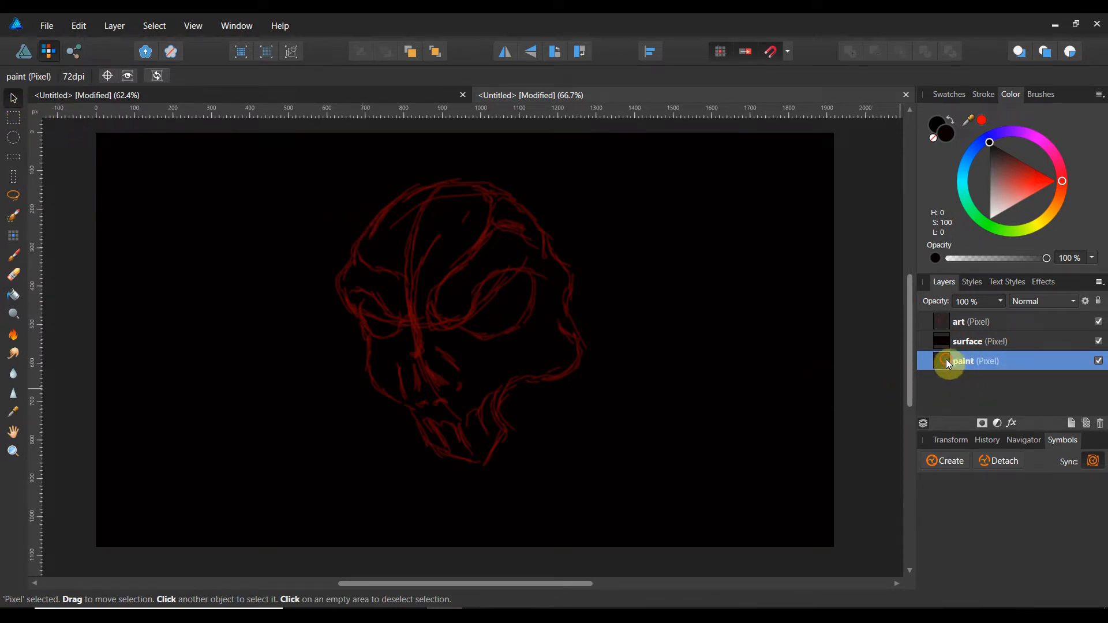
Move the paint layer above the surface layer and choose the 166 px splatter brush from the Spray-paints set
left_click_drag(948, 364, 950, 340)
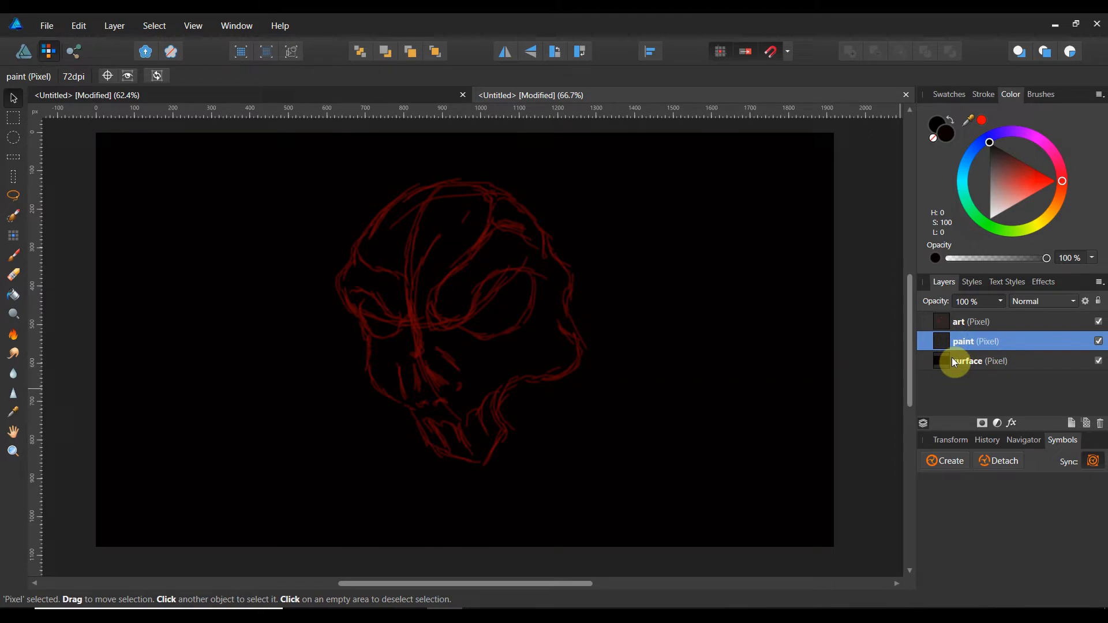
left_click(1032, 102)
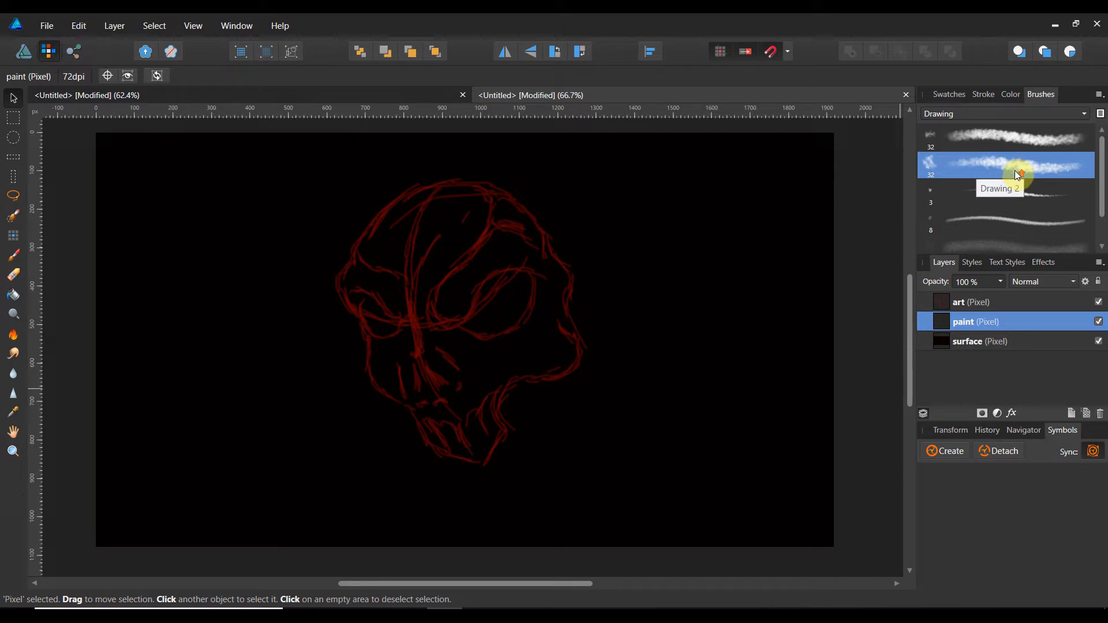
left_click(1086, 114)
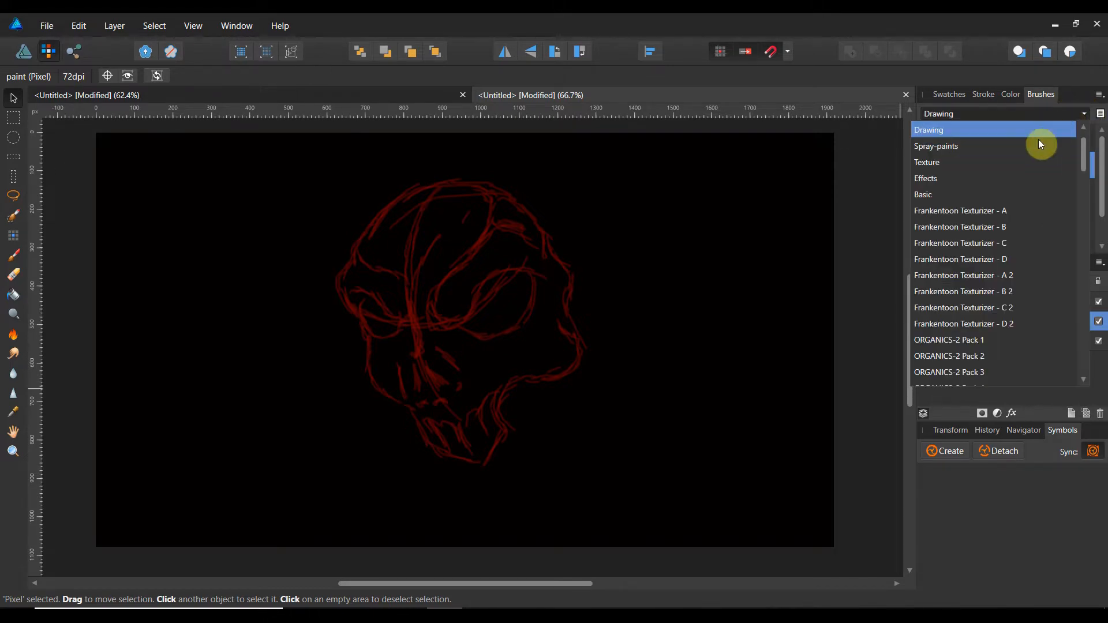
left_click(1023, 148)
scroll(1025, 155, "down", 3)
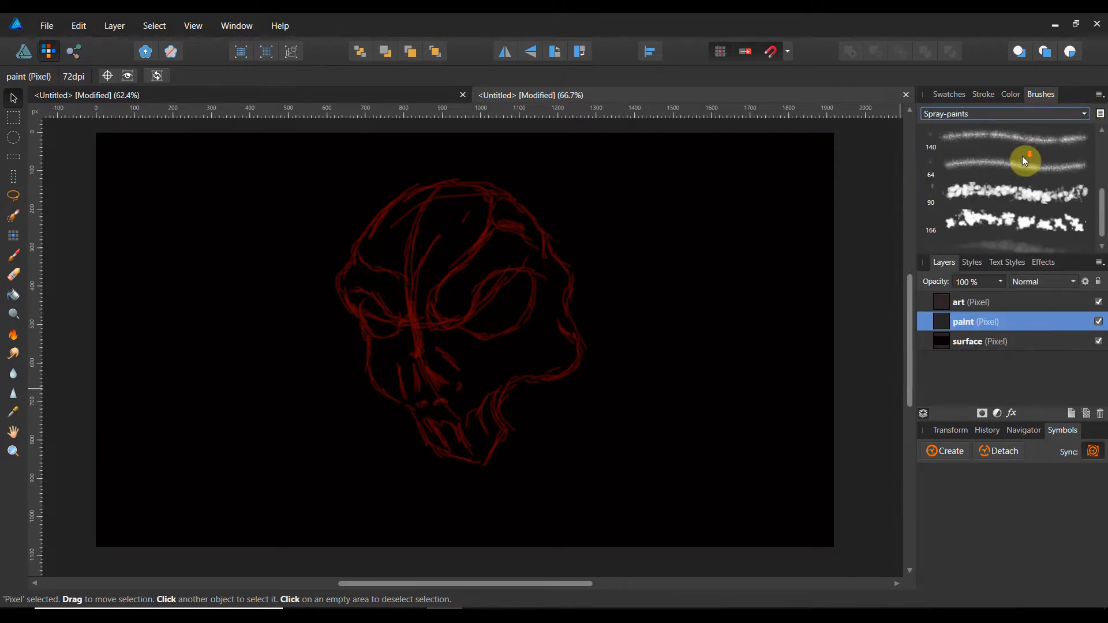
left_click(1007, 227)
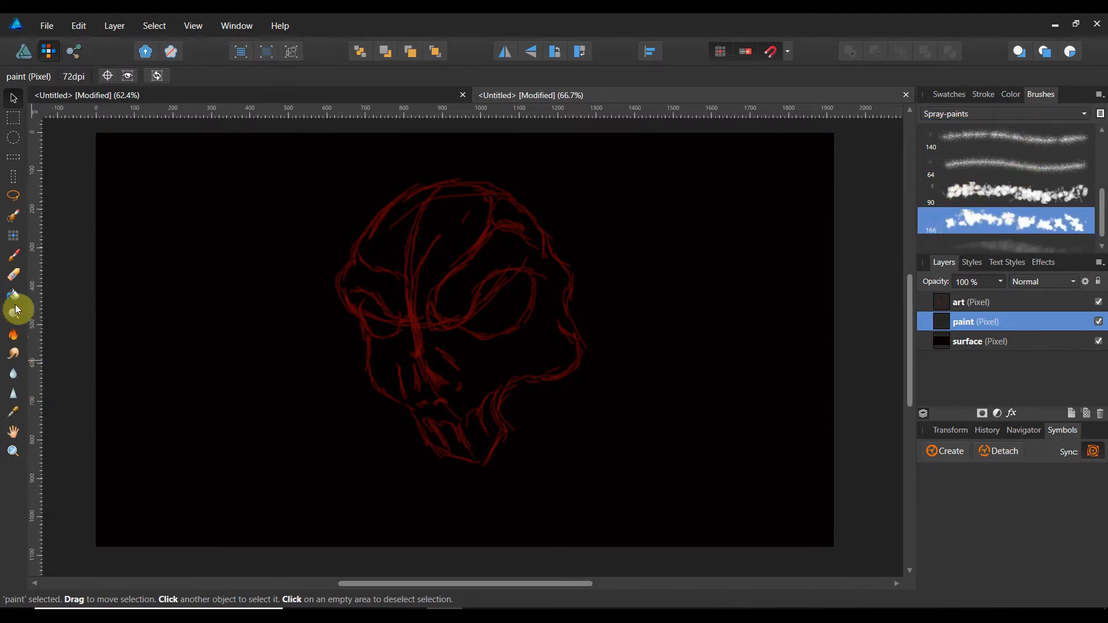
Paint the right side of the skull in pure red (H 0, S 100, L 50) on the paint layer, undoing the stray last stroke
left_click(1011, 94)
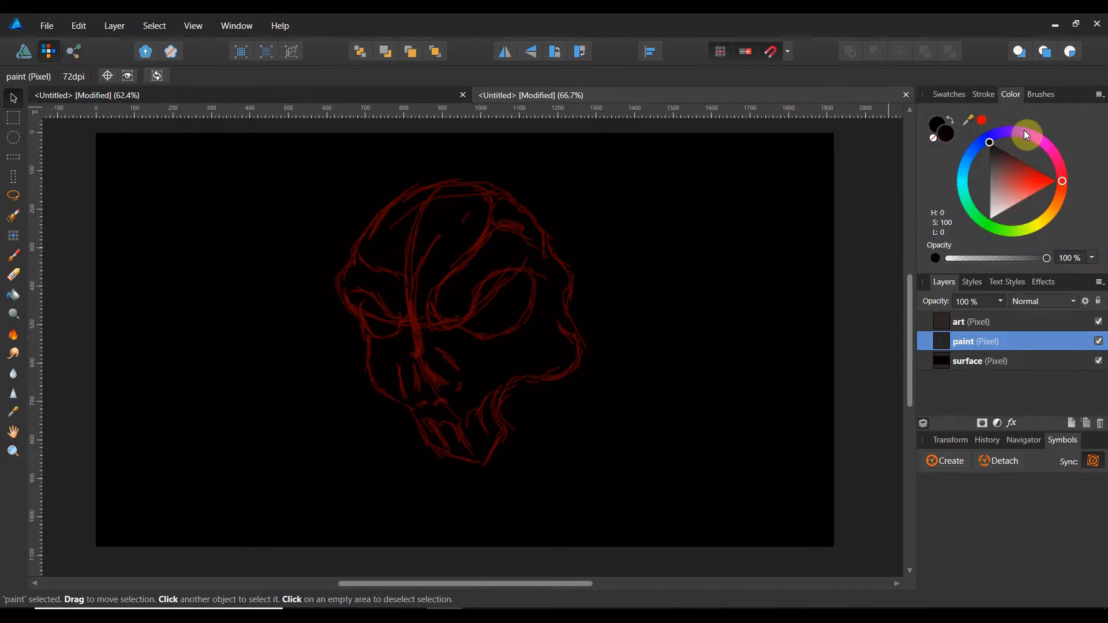
left_click_drag(992, 143, 1055, 182)
left_click(12, 255)
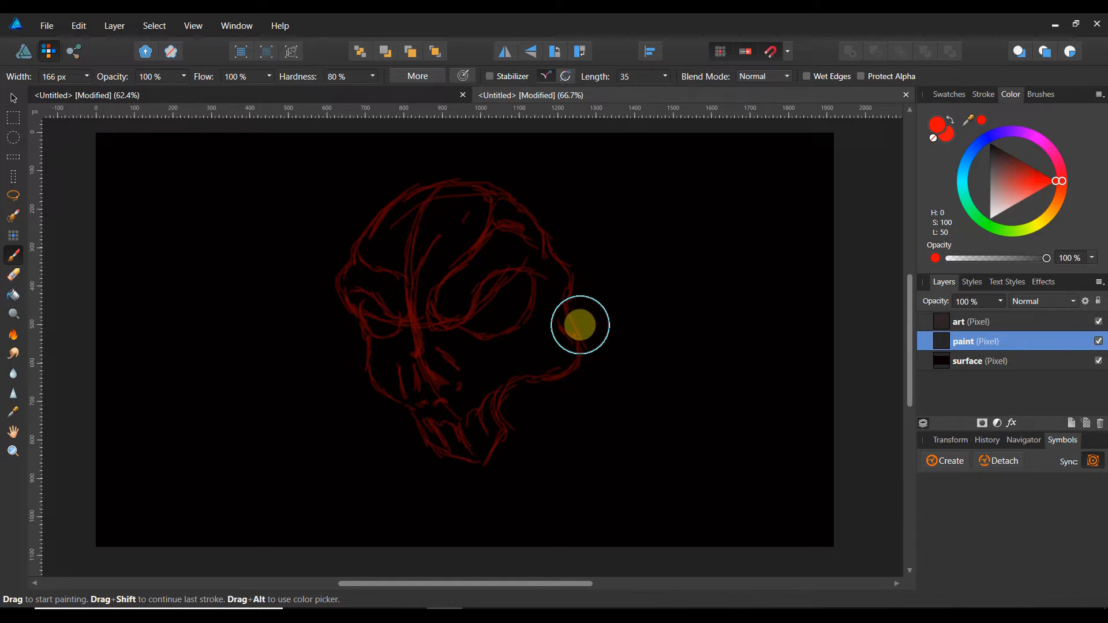
mouse_move(580, 325)
left_mouse_down()
mouse_move(537, 369)
mouse_move(505, 378)
mouse_move(487, 416)
mouse_move(545, 329)
mouse_move(554, 248)
left_mouse_up()
mouse_move(580, 378)
left_mouse_down()
mouse_move(516, 404)
mouse_move(470, 352)
mouse_move(528, 231)
mouse_move(519, 202)
mouse_move(537, 225)
mouse_move(485, 197)
left_mouse_up()
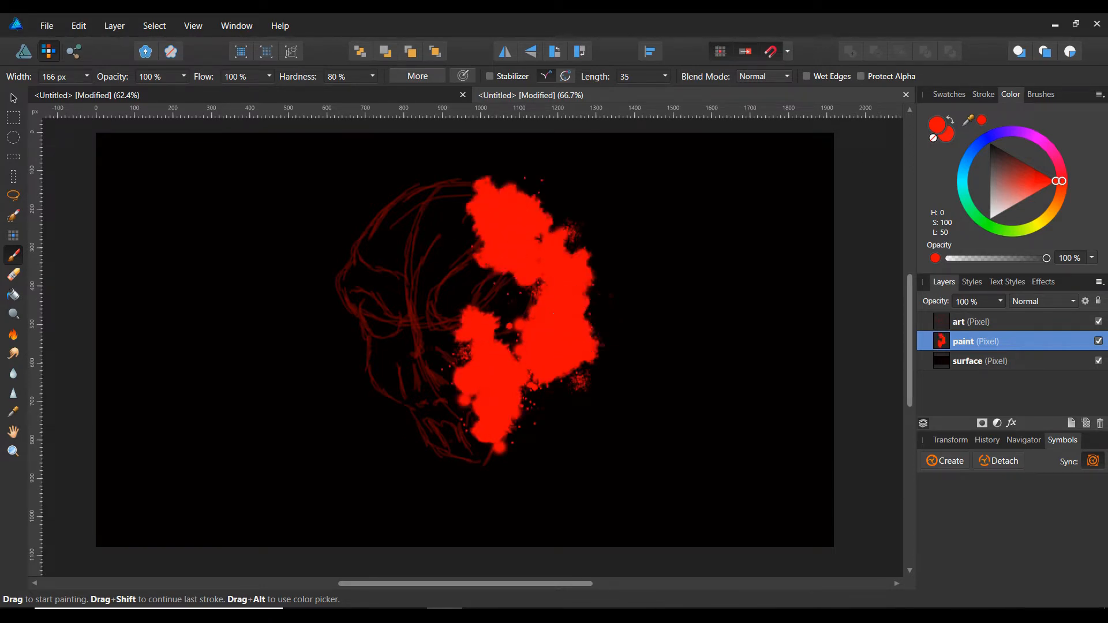
left_click_drag(466, 269, 489, 247)
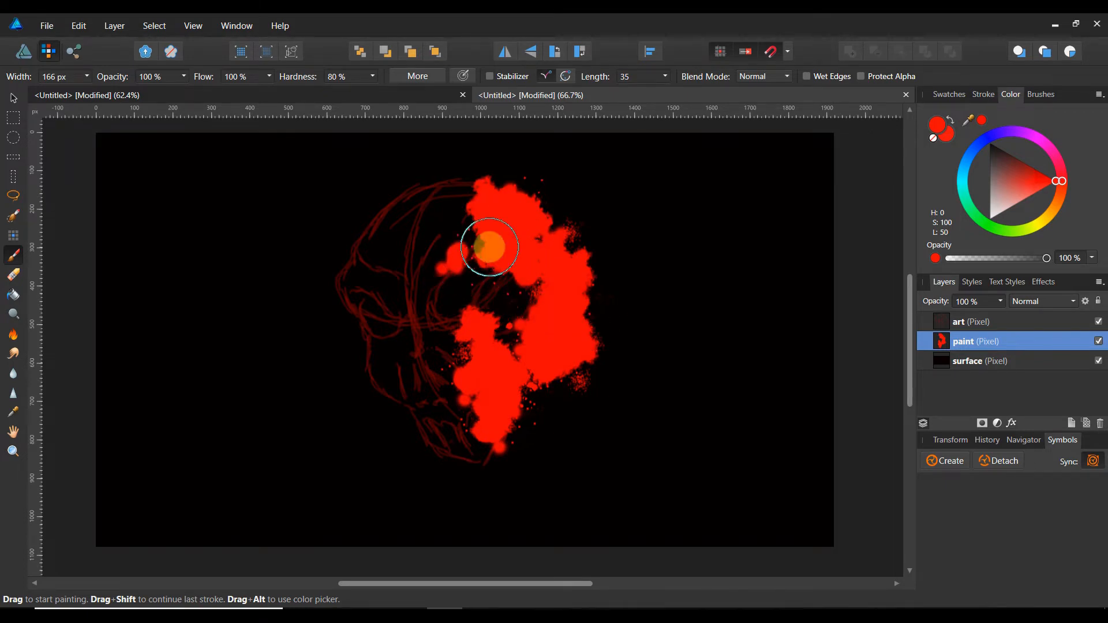
key("ctrl+z")
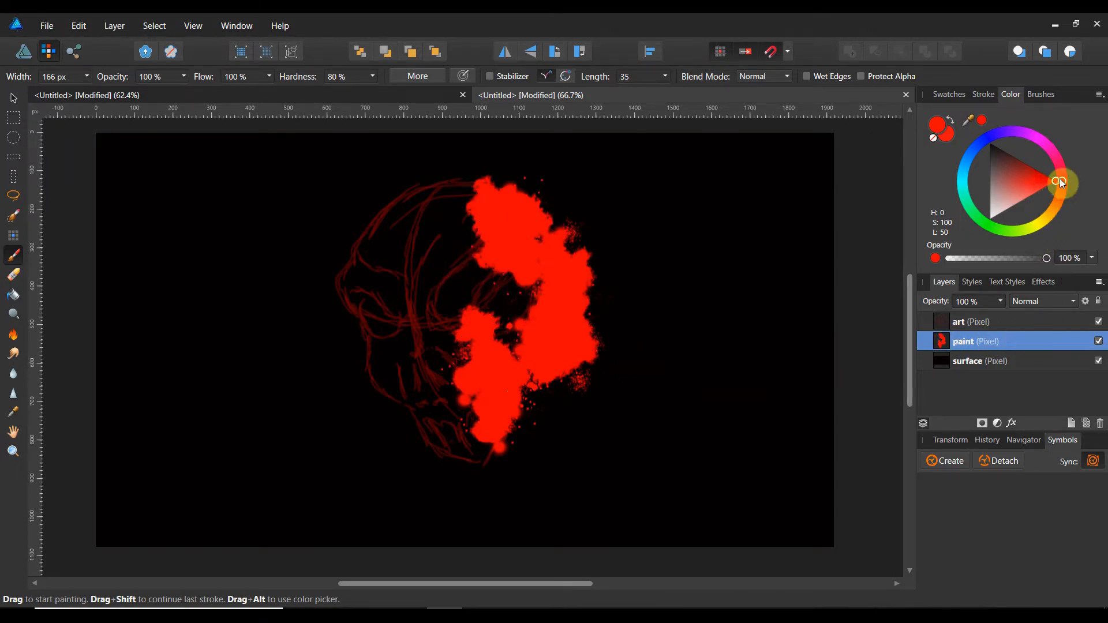
Paint an orange (H 23) band down the middle of the skull from the crown to the jaw
left_click_drag(1059, 180, 1062, 204)
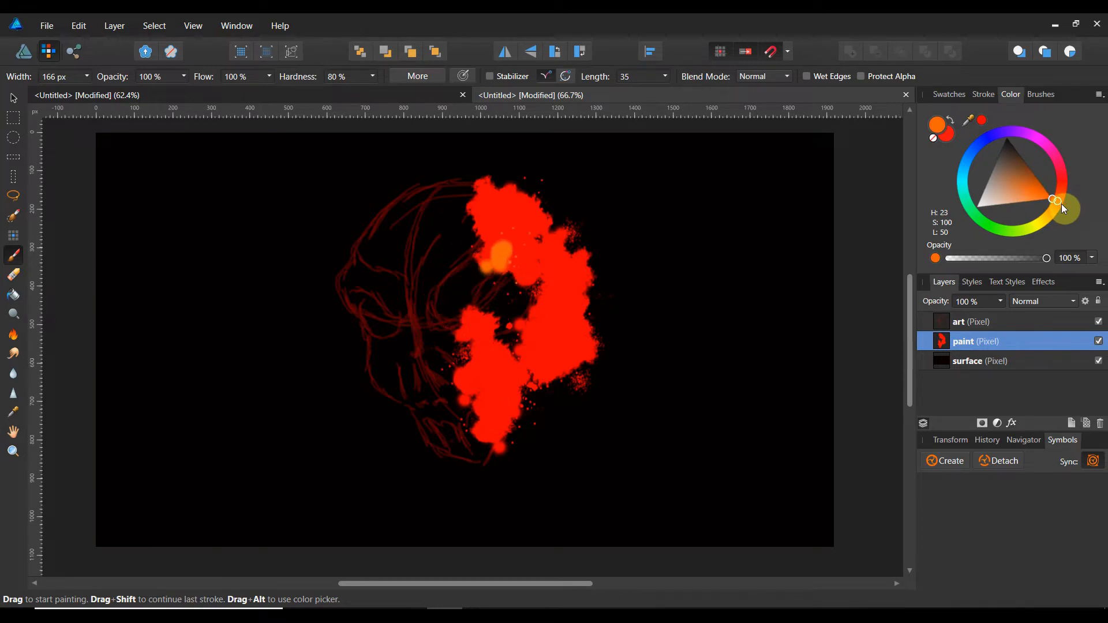
mouse_move(499, 256)
left_mouse_down()
mouse_move(447, 309)
mouse_move(479, 312)
mouse_move(461, 271)
mouse_move(512, 219)
mouse_move(456, 231)
mouse_move(479, 231)
mouse_move(462, 185)
left_mouse_up()
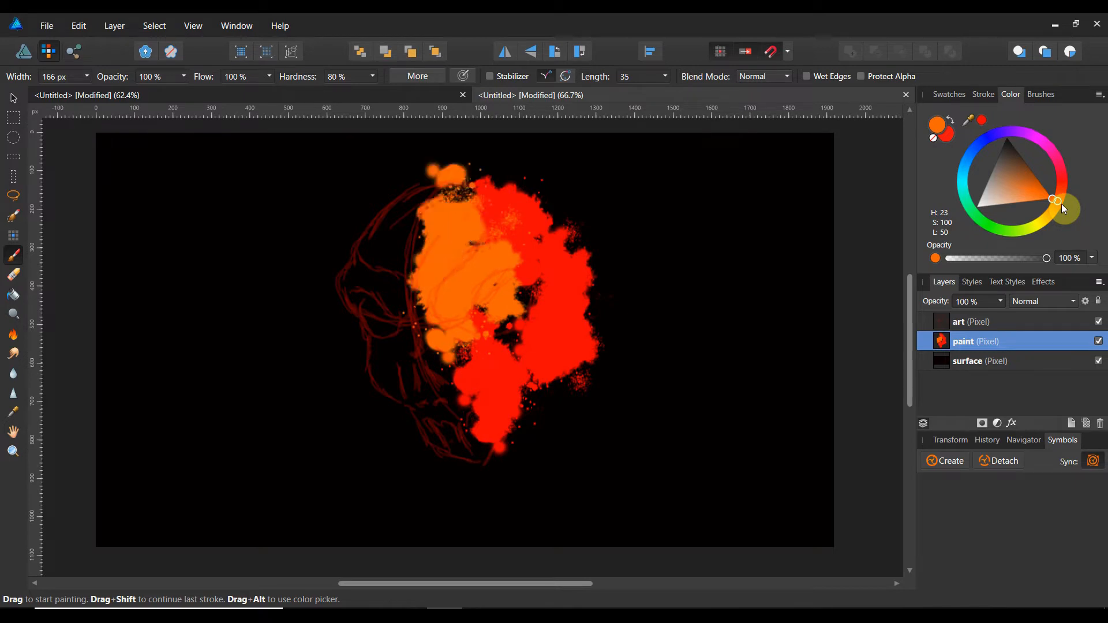
mouse_move(479, 317)
left_mouse_down()
mouse_move(438, 375)
mouse_move(461, 427)
mouse_move(490, 404)
mouse_move(462, 461)
mouse_move(511, 416)
left_mouse_up()
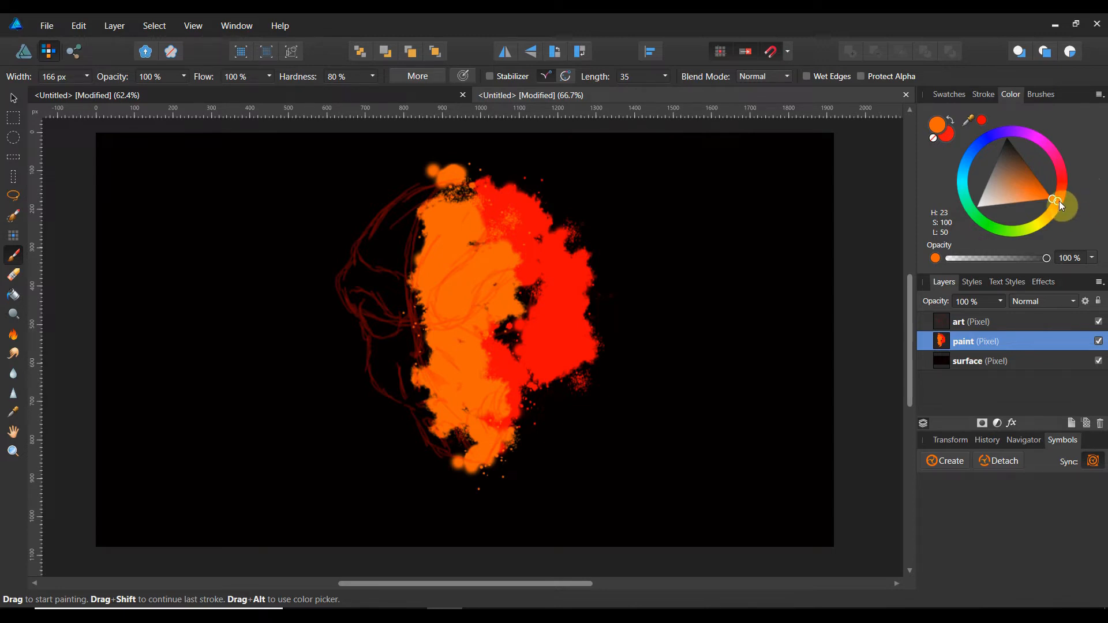
Paint light blue (H 187) down the skull's left side and over the right eye socket
left_click_drag(1057, 199, 954, 177)
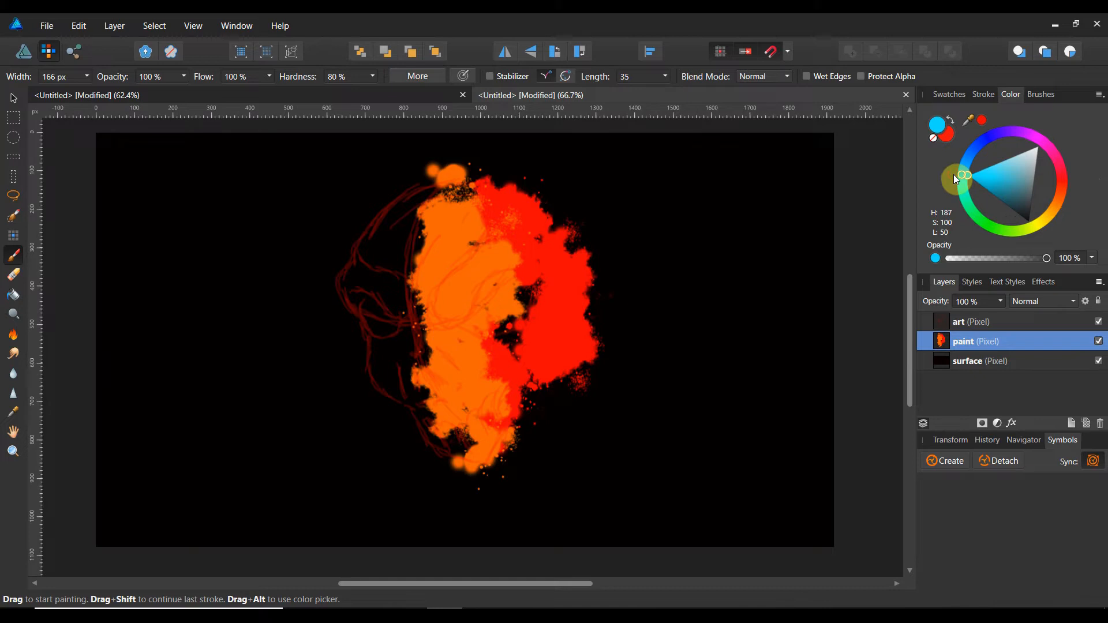
mouse_move(410, 193)
left_mouse_down()
mouse_move(376, 246)
mouse_move(423, 274)
mouse_move(370, 297)
mouse_move(437, 271)
mouse_move(402, 332)
mouse_move(440, 307)
mouse_move(428, 381)
mouse_move(411, 361)
mouse_move(379, 369)
mouse_move(460, 436)
mouse_move(434, 453)
mouse_move(437, 407)
mouse_move(404, 449)
mouse_move(467, 496)
left_mouse_up()
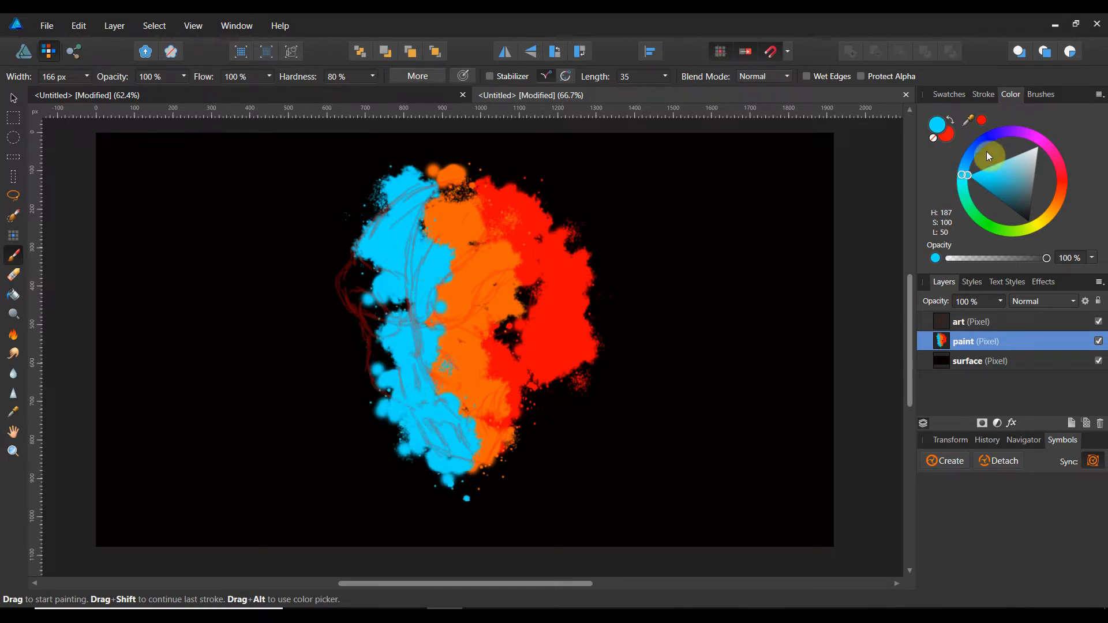
mouse_move(516, 292)
left_mouse_down()
mouse_move(517, 340)
mouse_move(484, 299)
left_mouse_up()
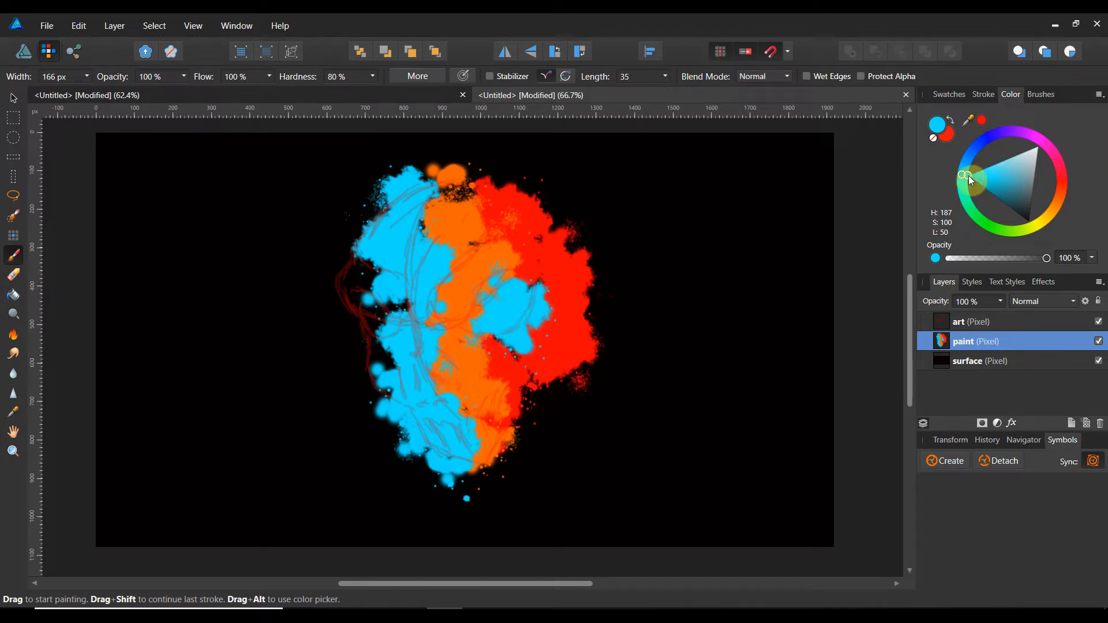
Paint green (H 132) over the skull's far left edge, from the upper forehead down to the jaw
left_click_drag(968, 175, 971, 227)
mouse_move(352, 279)
left_mouse_down()
mouse_move(345, 261)
mouse_move(350, 303)
mouse_move(372, 341)
mouse_move(401, 306)
mouse_move(370, 387)
mouse_move(395, 473)
left_mouse_up()
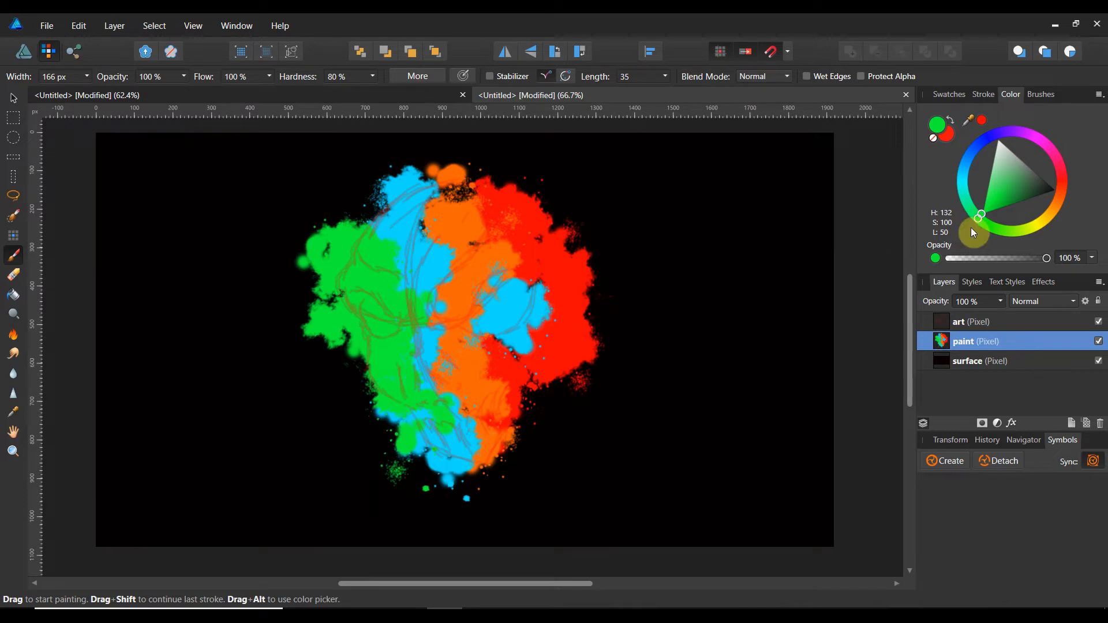
mouse_move(392, 220)
left_mouse_down()
mouse_move(374, 209)
mouse_move(378, 192)
left_mouse_up()
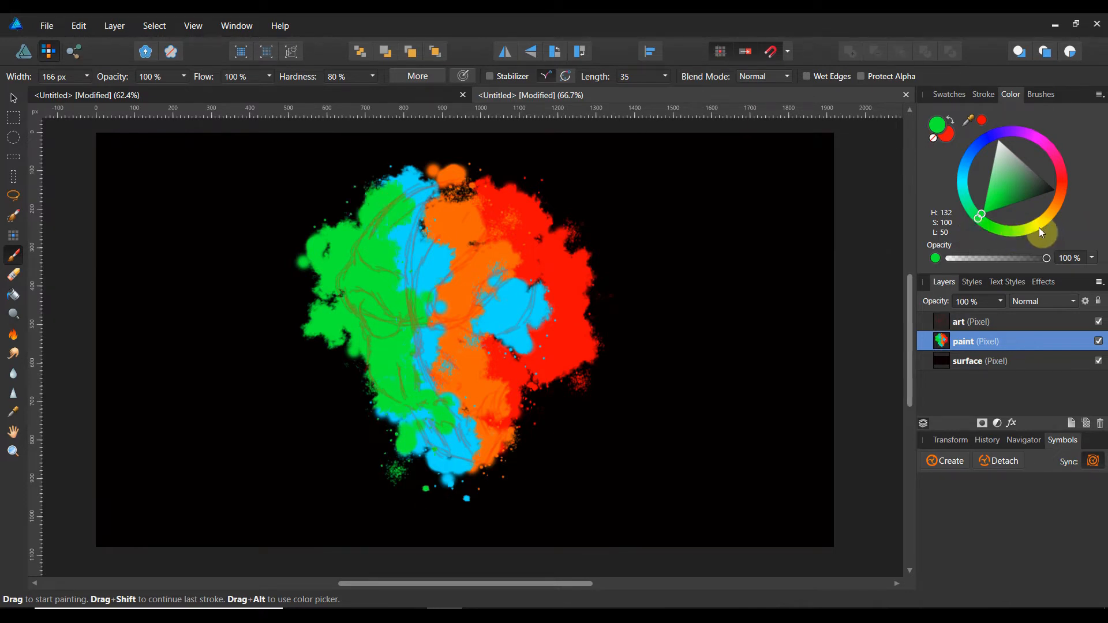
Add yellow (H 52) patches on the forehead and around the mouth
left_click_drag(978, 219, 1044, 224)
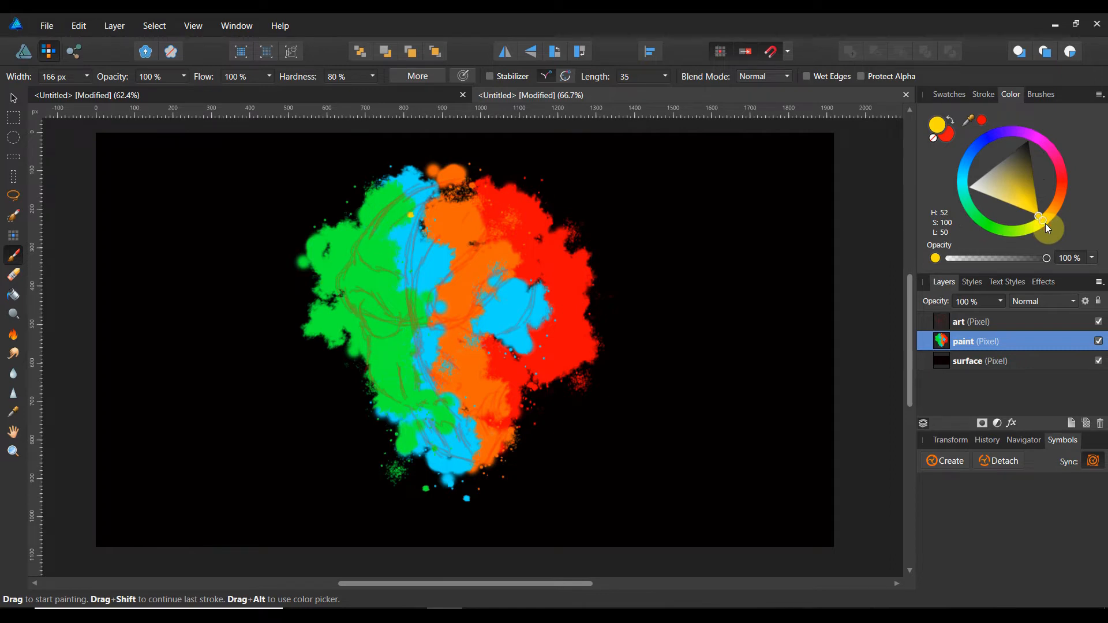
mouse_move(407, 219)
left_mouse_down()
mouse_move(390, 245)
mouse_move(398, 283)
left_mouse_up()
left_click_drag(447, 386, 467, 450)
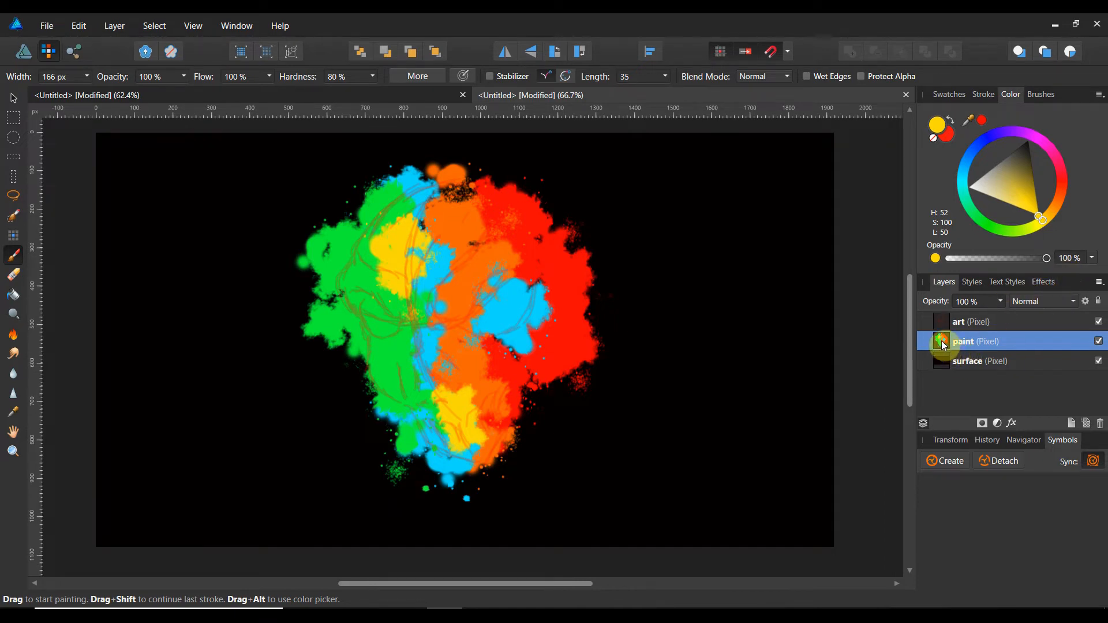
Move the paint layer beneath the surface layer and add a mask to the surface layer
left_click_drag(940, 341, 939, 365)
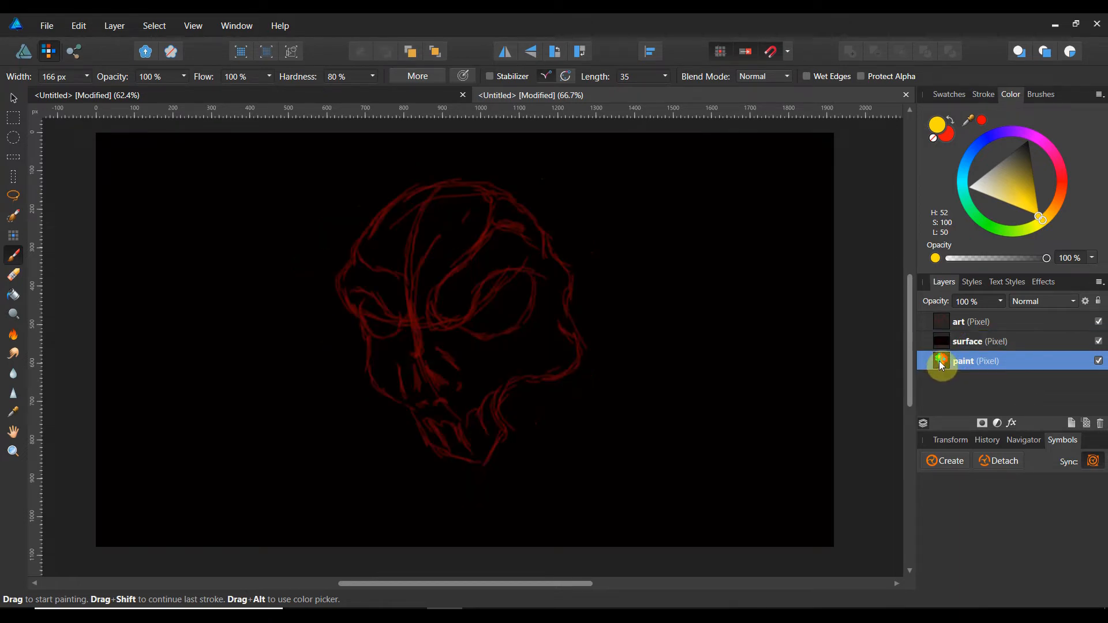
left_click(943, 342)
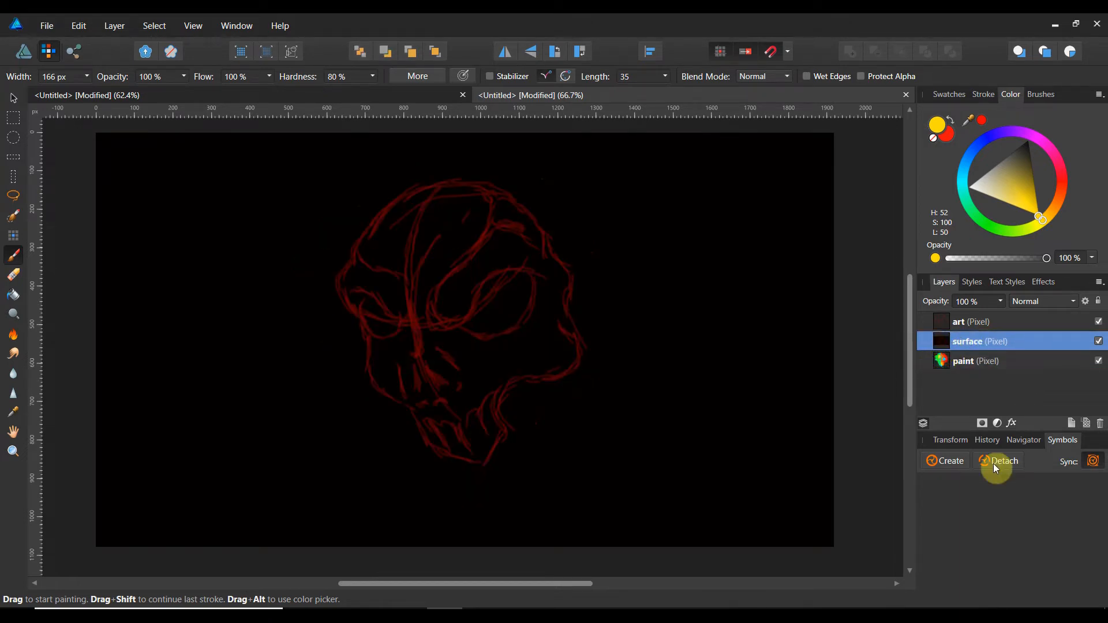
left_click(982, 426)
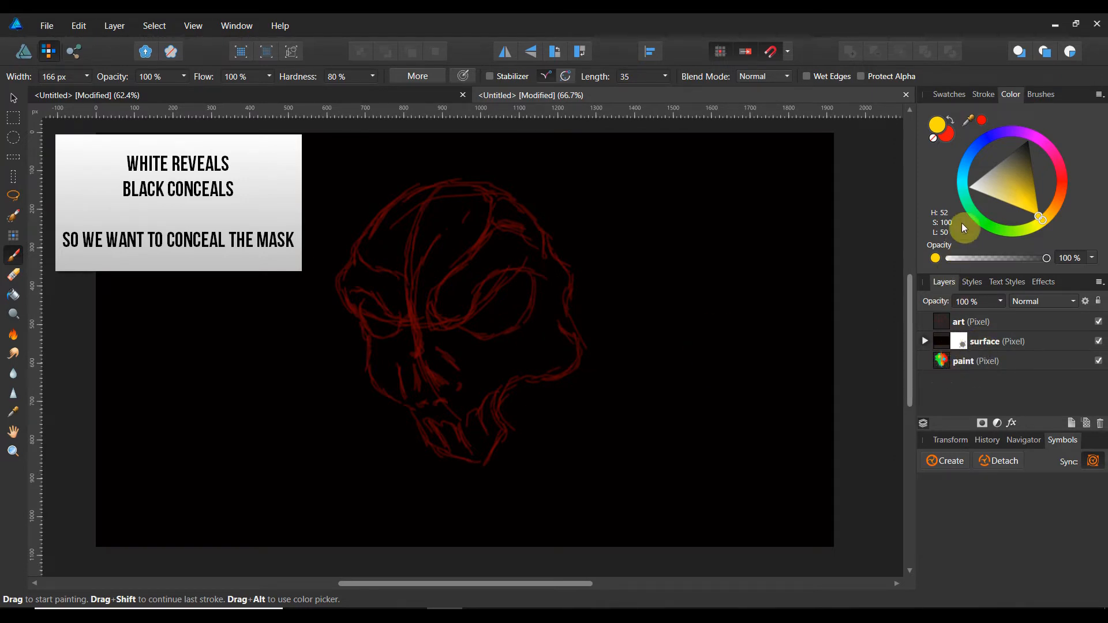
Choose the 3 px brush from the Drawing set and set the brush colour to black
left_click(1031, 90)
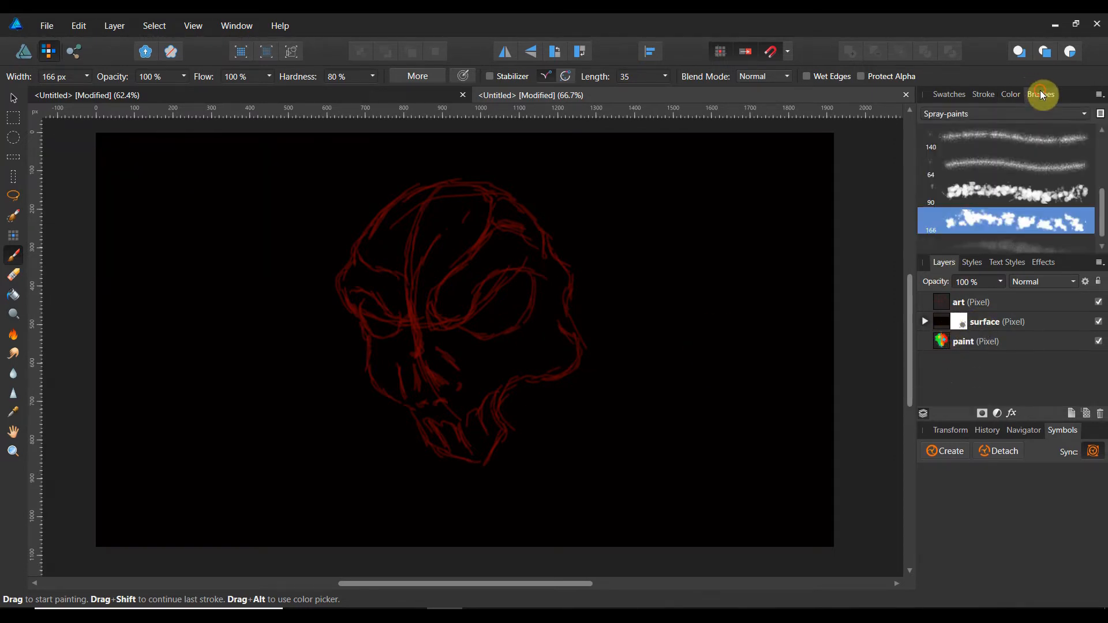
left_click(1089, 120)
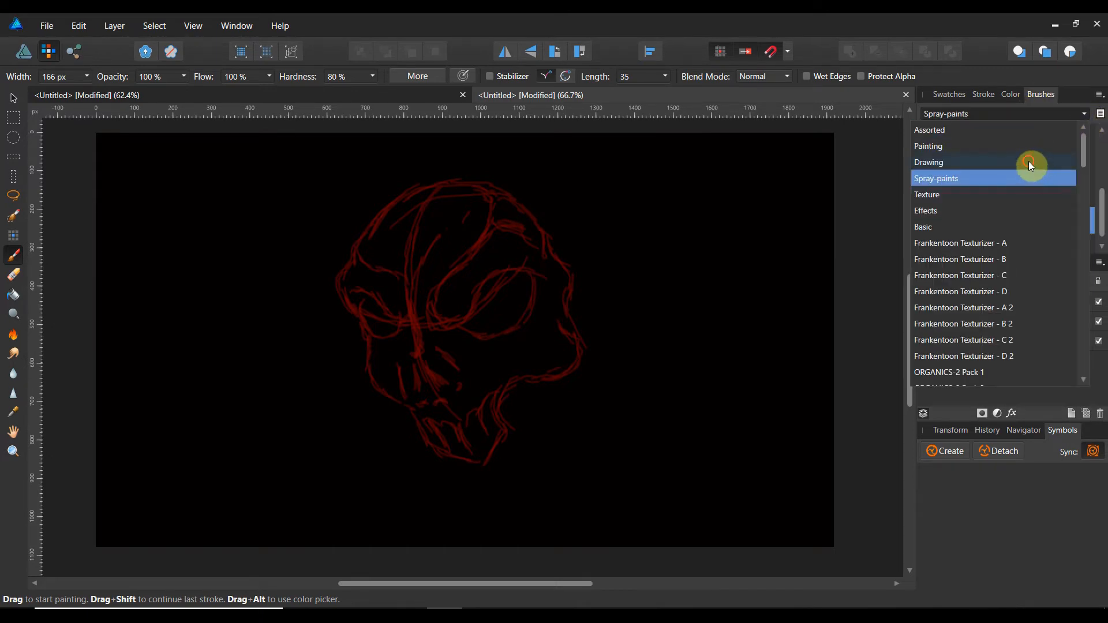
left_click(1030, 163)
left_click(1030, 197)
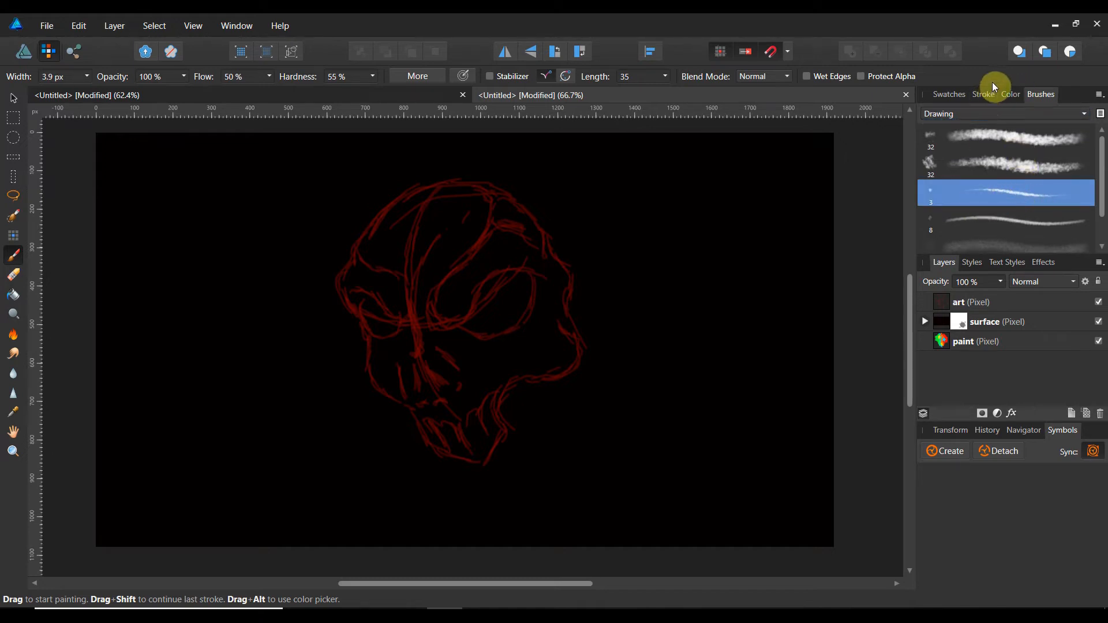
left_click(1009, 94)
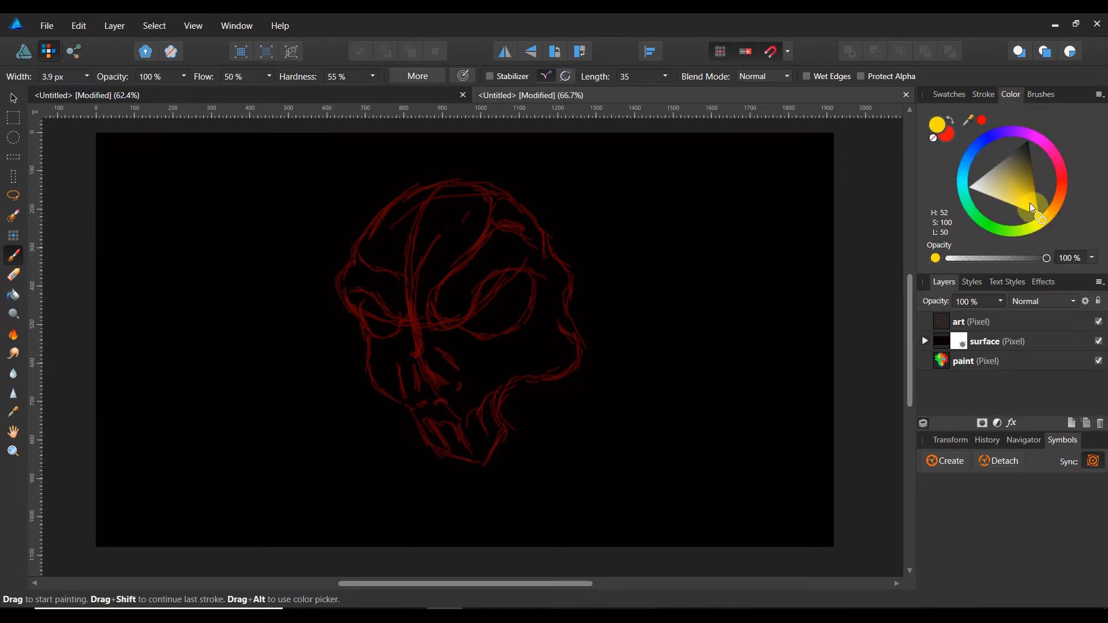
left_click_drag(1039, 213, 1028, 139)
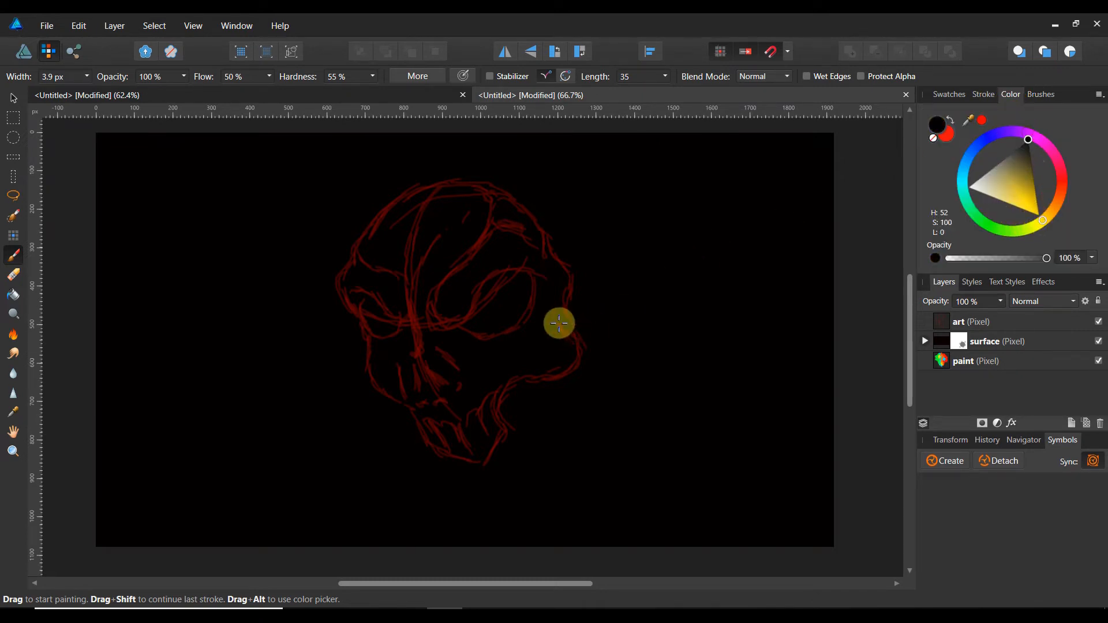
Enlarge the brush to 24 px and select the mask nested in the surface layer
key("]")
key("]")
key("]")
key("]")
key("]")
key("]")
key("]")
key("]")
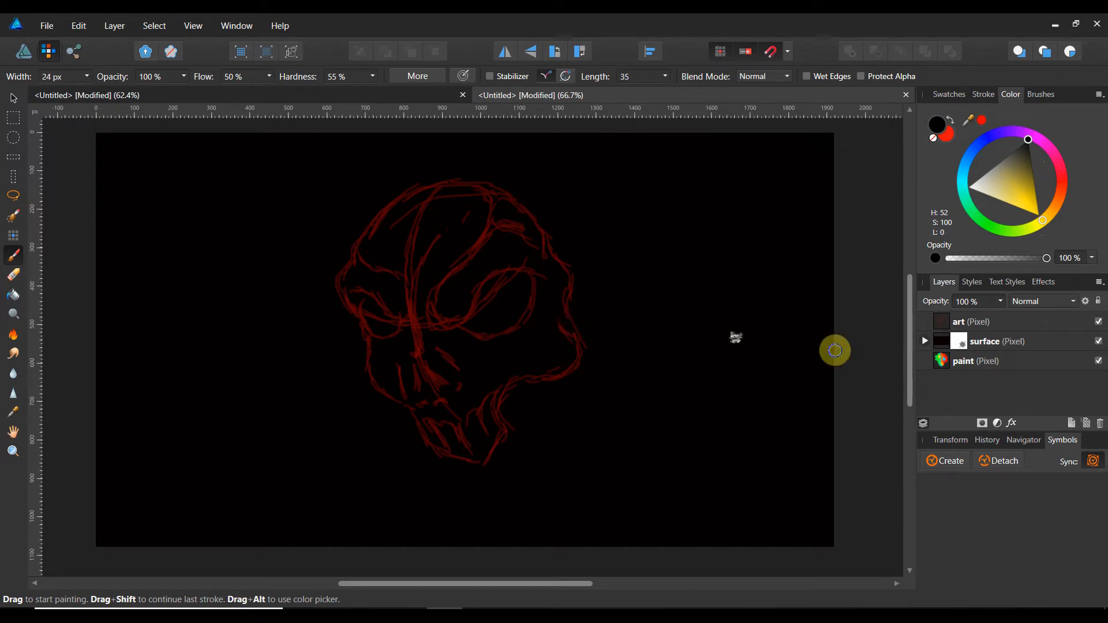
left_click(924, 341)
left_click(951, 362)
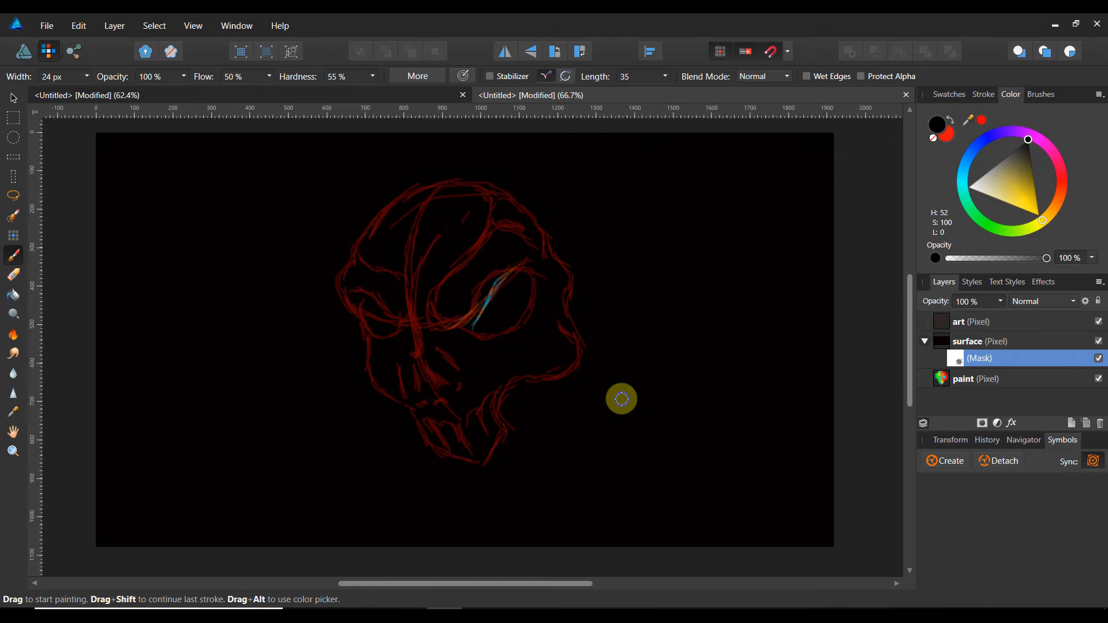
Paint black strokes on the mask along the brow ridge and up the forehead to reveal the colours beneath
mouse_move(433, 315)
left_mouse_down()
mouse_move(446, 277)
mouse_move(480, 247)
mouse_move(479, 224)
left_mouse_up()
left_click_drag(469, 265, 465, 221)
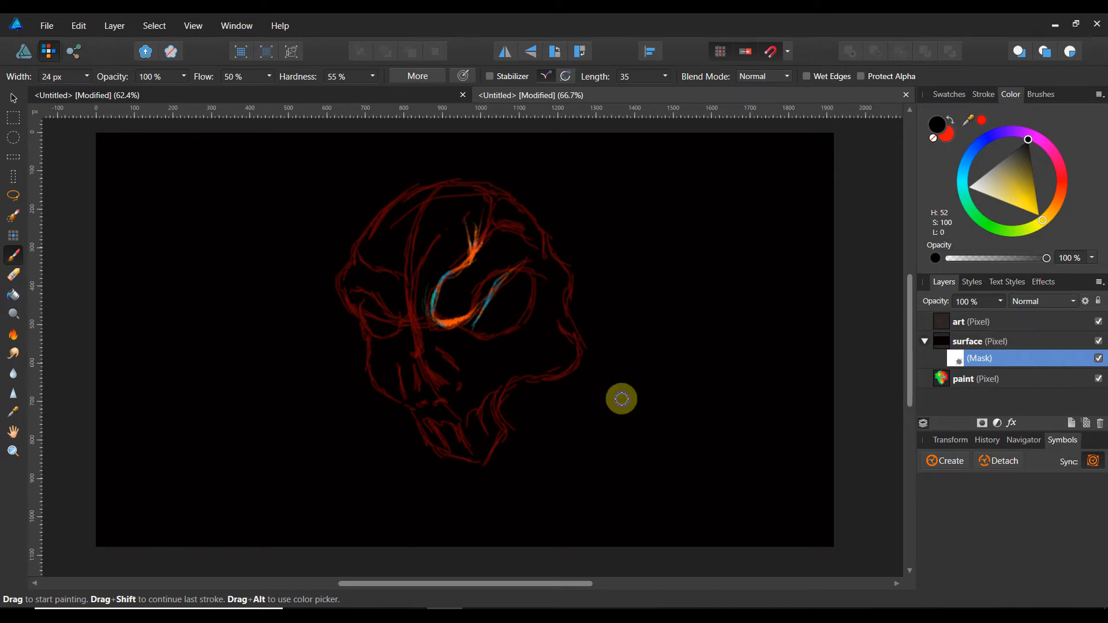
mouse_move(433, 324)
left_mouse_down()
mouse_move(419, 290)
mouse_move(451, 265)
mouse_move(445, 245)
left_mouse_up()
mouse_move(436, 291)
left_mouse_down()
mouse_move(438, 240)
mouse_move(463, 245)
mouse_move(482, 195)
left_mouse_up()
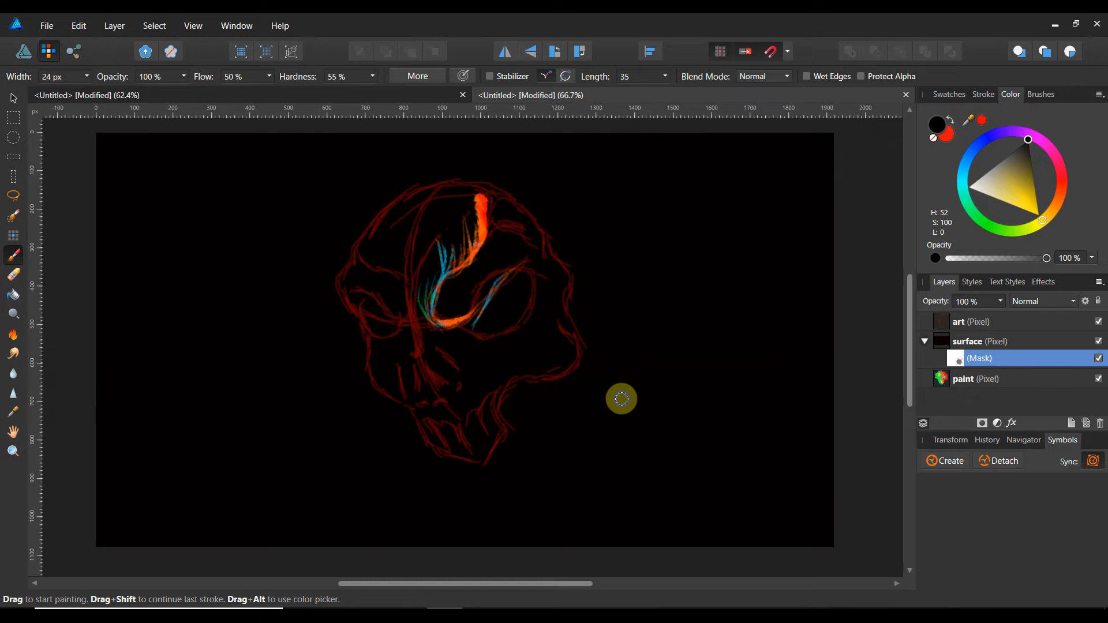
Reveal the right eye socket on the mask with curved strokes along its upper rim and across its interior
mouse_move(469, 311)
left_mouse_down()
mouse_move(492, 282)
mouse_move(519, 276)
mouse_move(541, 290)
mouse_move(546, 321)
left_mouse_up()
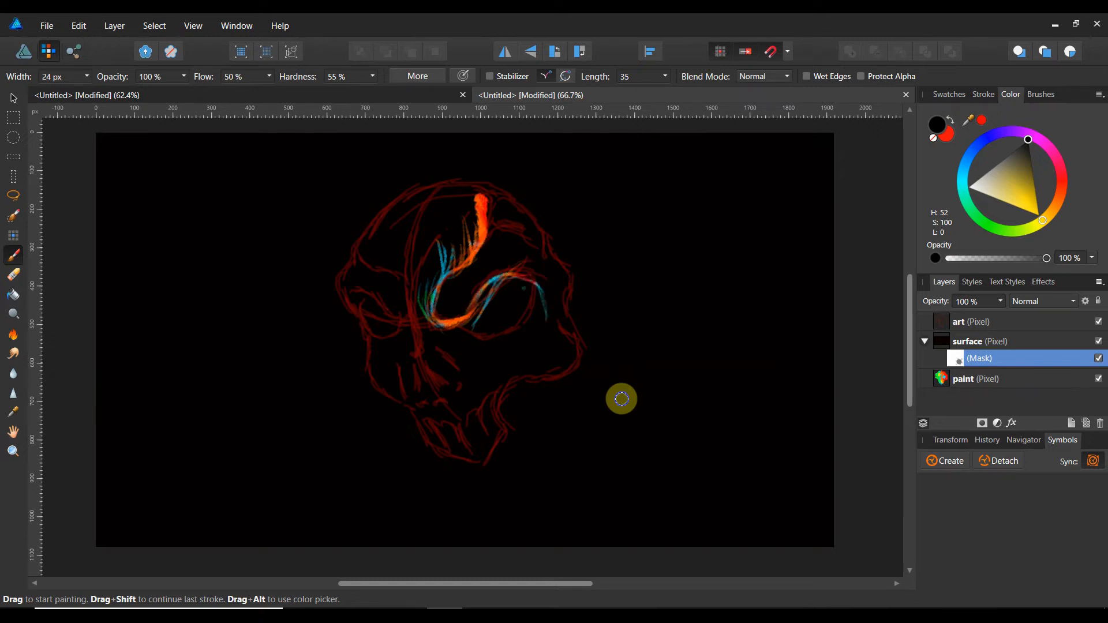
mouse_move(522, 286)
left_mouse_down()
mouse_move(533, 321)
mouse_move(502, 342)
mouse_move(478, 336)
mouse_move(496, 336)
mouse_move(498, 315)
mouse_move(515, 321)
mouse_move(515, 280)
mouse_move(504, 308)
mouse_move(489, 295)
mouse_move(488, 306)
left_mouse_up()
left_click_drag(467, 325, 492, 311)
mouse_move(510, 295)
left_mouse_down()
mouse_move(512, 282)
mouse_move(500, 280)
left_mouse_up()
mouse_move(511, 296)
left_mouse_down()
mouse_move(507, 281)
mouse_move(519, 289)
left_mouse_up()
Paint short black mask strokes beneath the eye socket and around the nose to reveal the cheek and nose contours
mouse_move(502, 316)
left_mouse_down()
mouse_move(524, 284)
mouse_move(518, 328)
mouse_move(485, 352)
mouse_move(478, 382)
left_mouse_up()
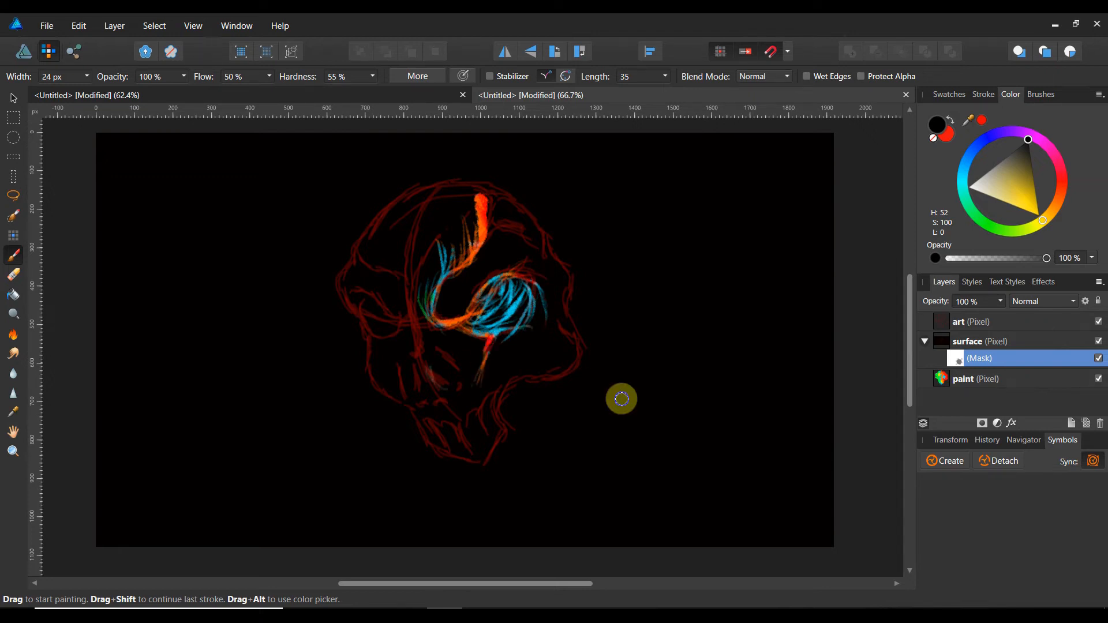
mouse_move(454, 386)
left_mouse_down()
mouse_move(425, 367)
mouse_move(413, 407)
left_mouse_up()
left_click_drag(437, 347, 458, 372)
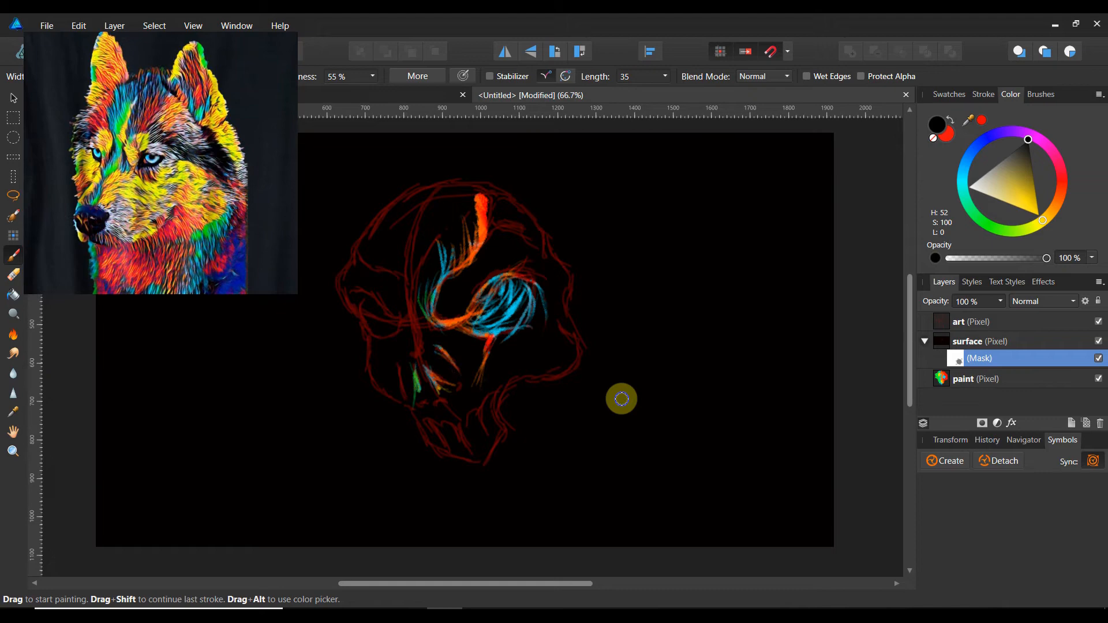
Reveal the right cheekbone and jaw edge on the mask, and paint long downward strokes for the row of teeth
mouse_move(558, 302)
left_mouse_down()
mouse_move(579, 364)
mouse_move(564, 378)
mouse_move(503, 386)
mouse_move(502, 430)
mouse_move(517, 440)
left_mouse_up()
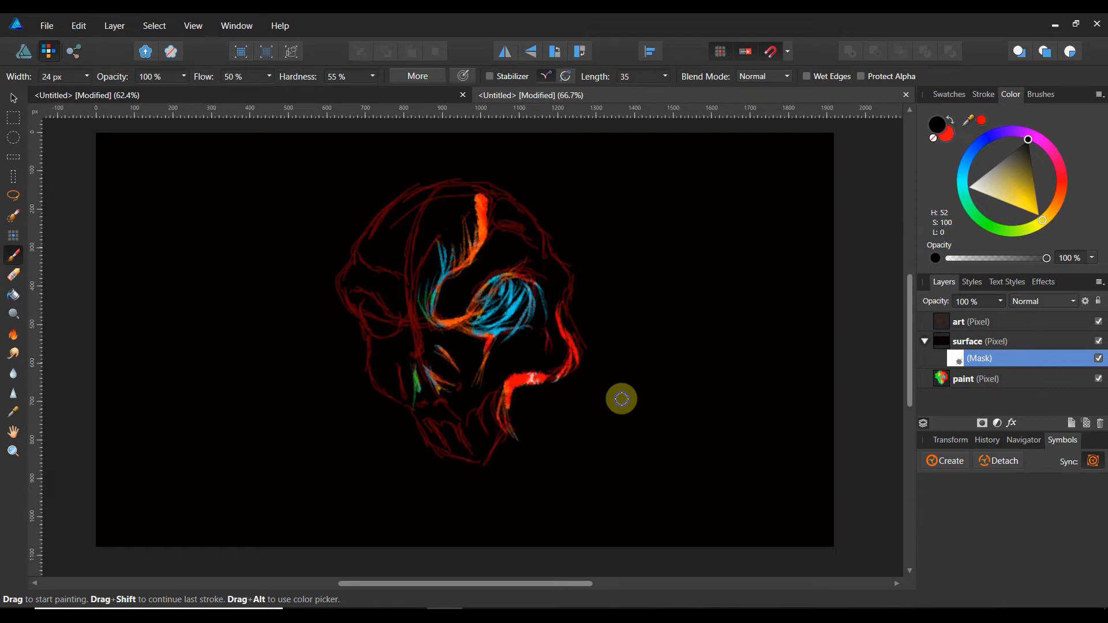
mouse_move(534, 345)
left_mouse_down()
mouse_move(511, 362)
mouse_move(492, 410)
mouse_move(495, 372)
mouse_move(484, 450)
left_mouse_up()
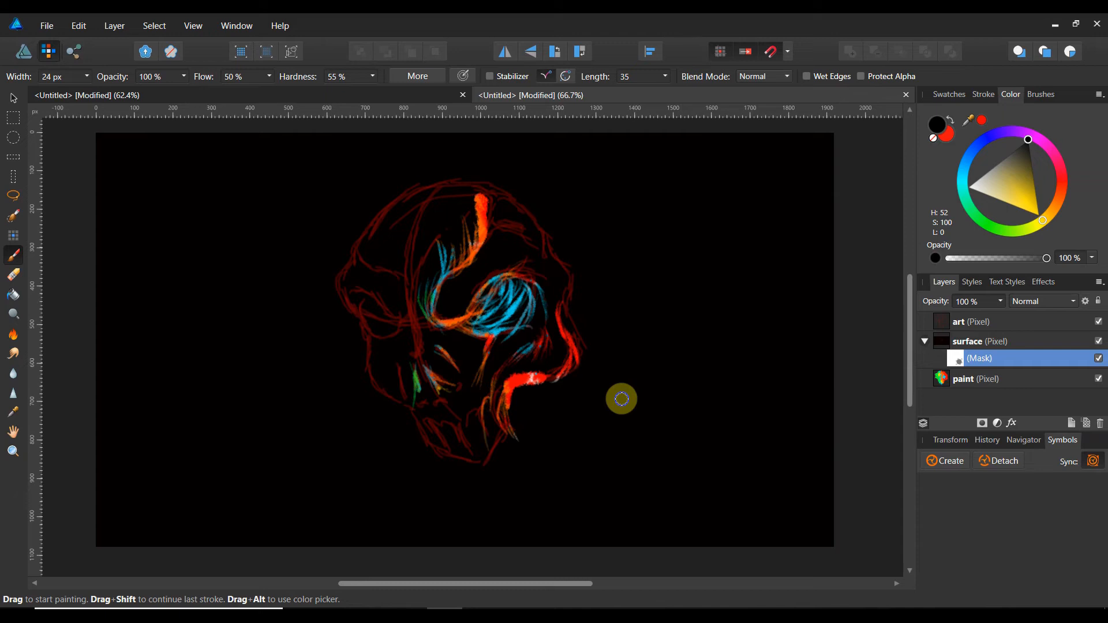
mouse_move(479, 410)
left_mouse_down()
mouse_move(464, 439)
mouse_move(481, 476)
left_mouse_up()
mouse_move(456, 418)
left_mouse_down()
mouse_move(446, 471)
mouse_move(469, 478)
left_mouse_up()
left_click_drag(453, 437, 464, 466)
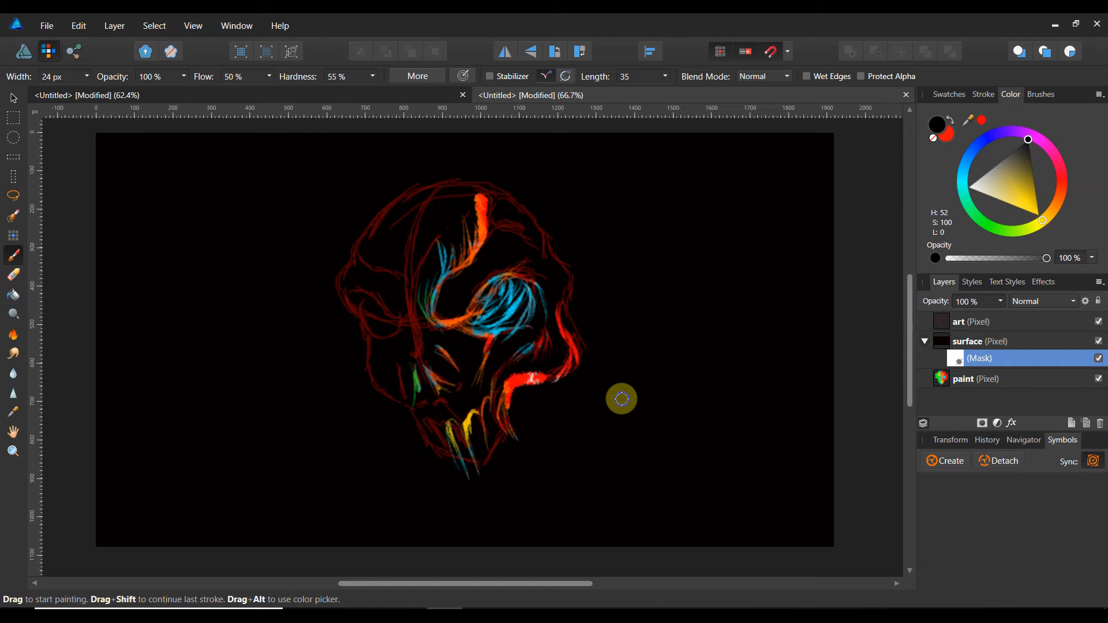
left_click_drag(428, 418, 449, 472)
left_click_drag(431, 428, 442, 455)
left_click_drag(422, 413, 440, 479)
left_click_drag(479, 408, 489, 470)
left_click_drag(481, 422, 490, 449)
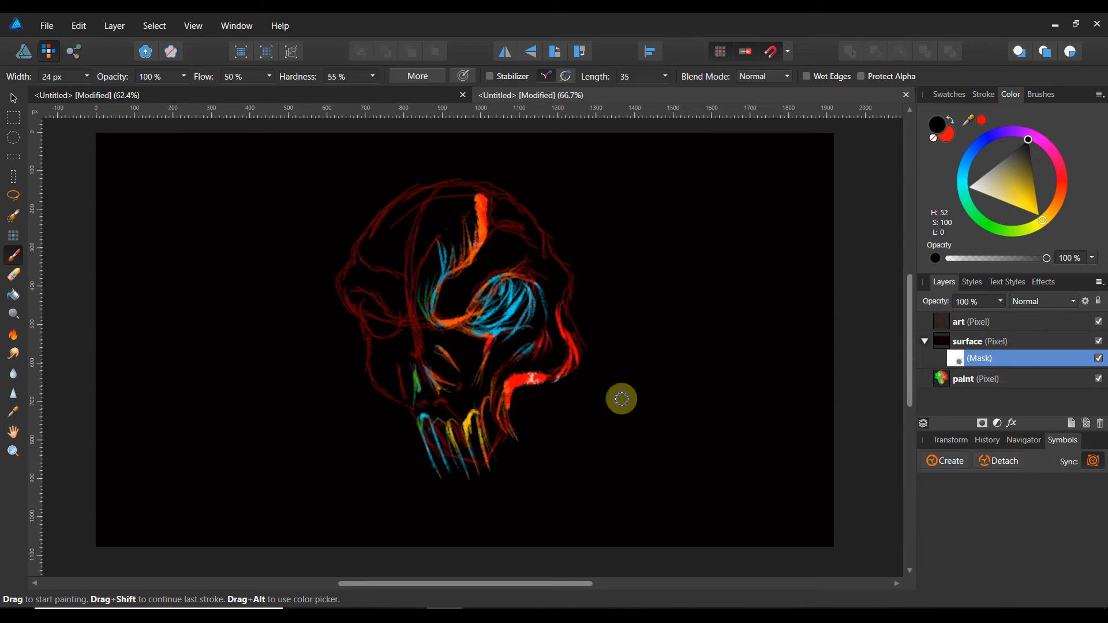
Reveal the left eye socket and the bridge between the eyes with curved black mask strokes
left_click_drag(427, 297, 411, 317)
mouse_move(416, 271)
left_mouse_down()
mouse_move(408, 318)
mouse_move(433, 249)
left_mouse_up()
left_click_drag(410, 298, 382, 264)
left_click_drag(418, 309, 408, 337)
mouse_move(418, 308)
left_mouse_down()
mouse_move(404, 330)
mouse_move(389, 326)
left_mouse_up()
mouse_move(366, 286)
left_mouse_down()
mouse_move(347, 291)
mouse_move(381, 299)
mouse_move(400, 326)
mouse_move(414, 322)
mouse_move(403, 323)
left_mouse_up()
left_click_drag(365, 294, 377, 305)
mouse_move(352, 291)
left_mouse_down()
mouse_move(376, 298)
mouse_move(385, 338)
mouse_move(406, 335)
mouse_move(403, 326)
mouse_move(408, 344)
mouse_move(471, 303)
mouse_move(522, 296)
mouse_move(490, 322)
left_mouse_up()
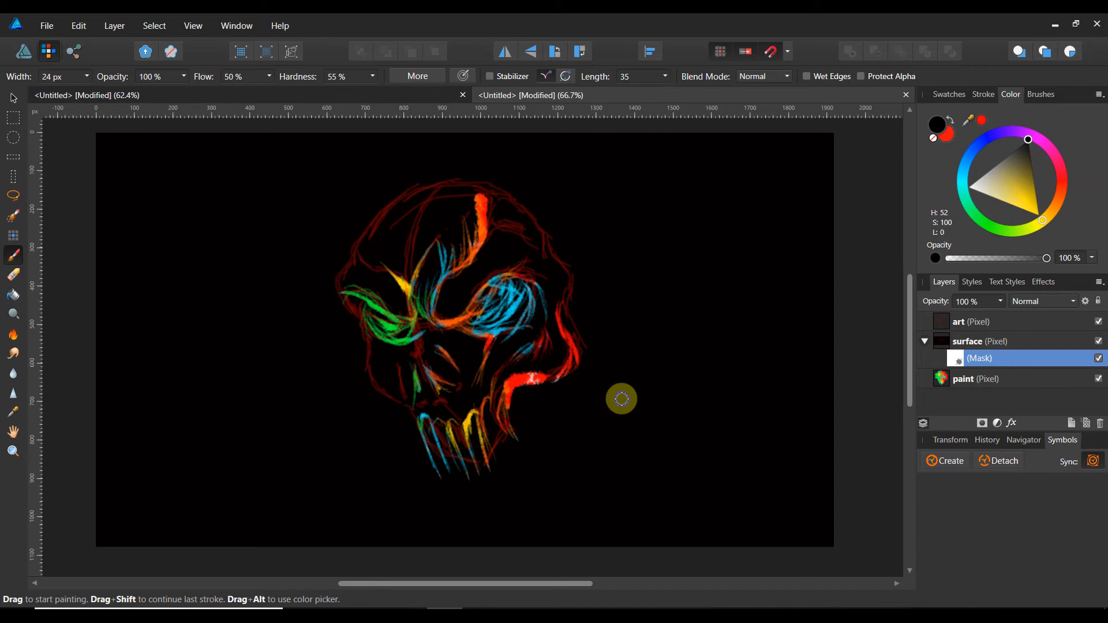
Paint mask strokes down the left cheek and jaw edge and along the inner cheek beside the nose
mouse_move(366, 298)
left_mouse_down()
mouse_move(348, 329)
mouse_move(374, 348)
mouse_move(373, 331)
mouse_move(376, 395)
left_mouse_up()
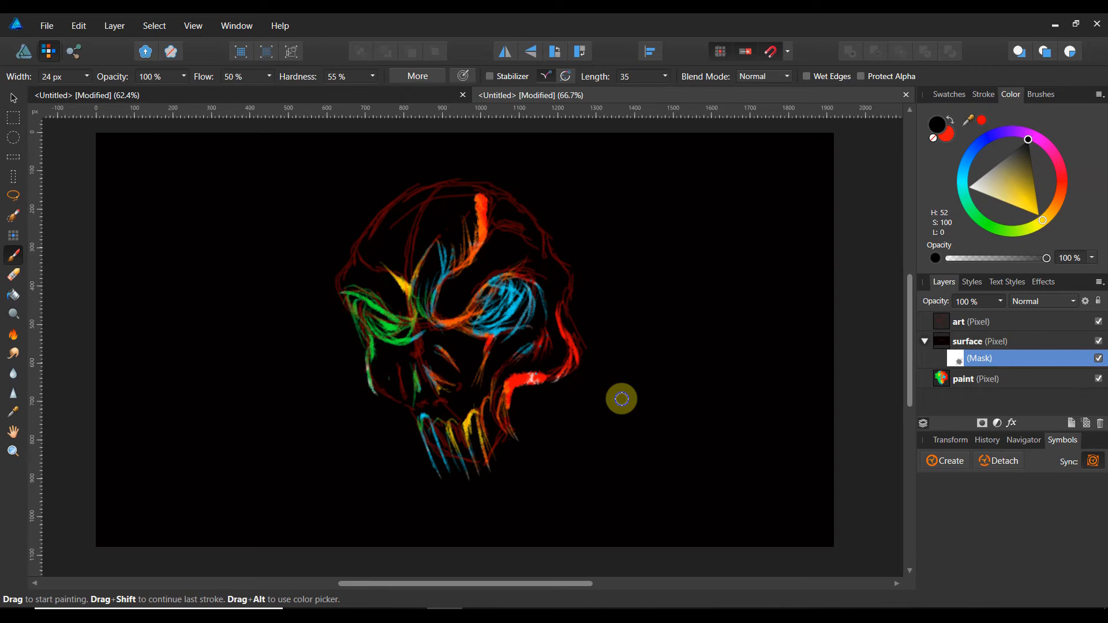
left_click_drag(364, 354, 416, 425)
mouse_move(374, 389)
left_mouse_down()
mouse_move(425, 444)
mouse_move(434, 482)
left_mouse_up()
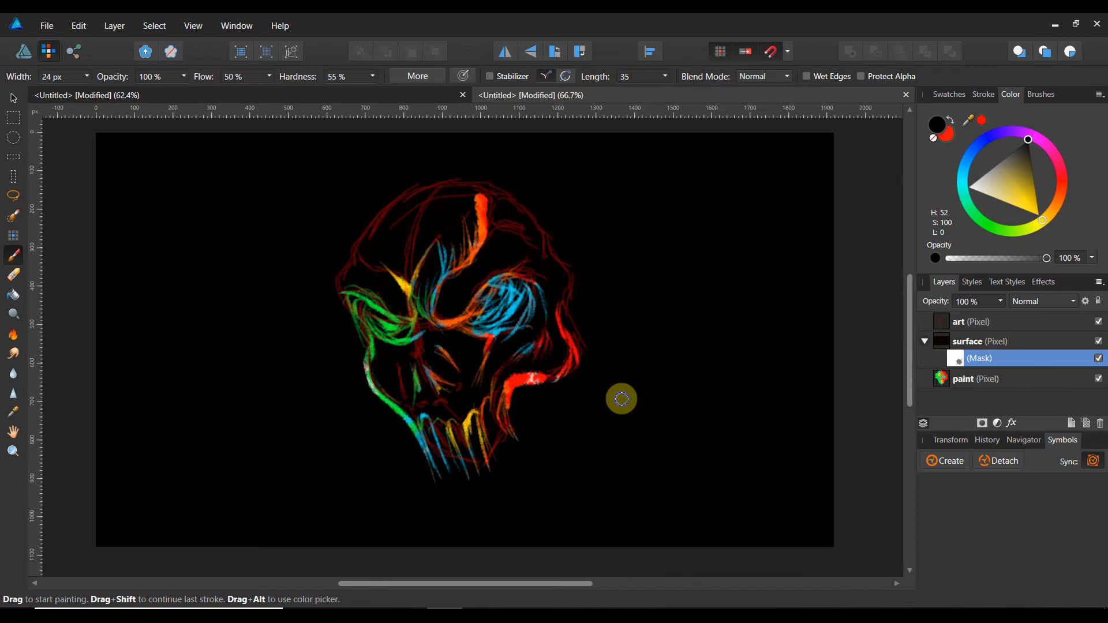
mouse_move(407, 357)
left_mouse_down()
mouse_move(404, 410)
mouse_move(417, 425)
left_mouse_up()
mouse_move(397, 385)
left_mouse_down()
mouse_move(418, 416)
mouse_move(442, 397)
mouse_move(451, 420)
left_mouse_up()
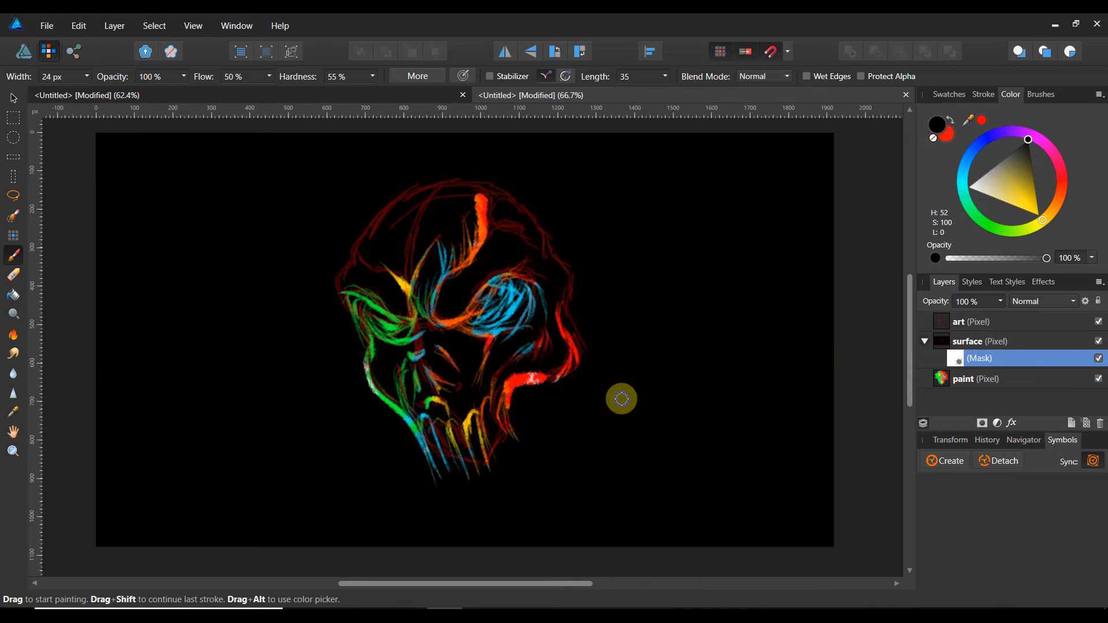
Add mask strokes above the teeth and between the brows, and reveal the skull's right temple contour
mouse_move(468, 382)
left_mouse_down()
mouse_move(461, 402)
mouse_move(483, 376)
mouse_move(484, 385)
left_mouse_up()
left_click_drag(425, 266, 416, 315)
mouse_move(445, 244)
left_mouse_down()
mouse_move(418, 303)
mouse_move(424, 282)
mouse_move(423, 293)
left_mouse_up()
mouse_move(513, 193)
left_mouse_down()
mouse_move(535, 233)
mouse_move(521, 265)
mouse_move(554, 267)
mouse_move(569, 281)
mouse_move(548, 328)
left_mouse_up()
left_click_drag(560, 287, 547, 335)
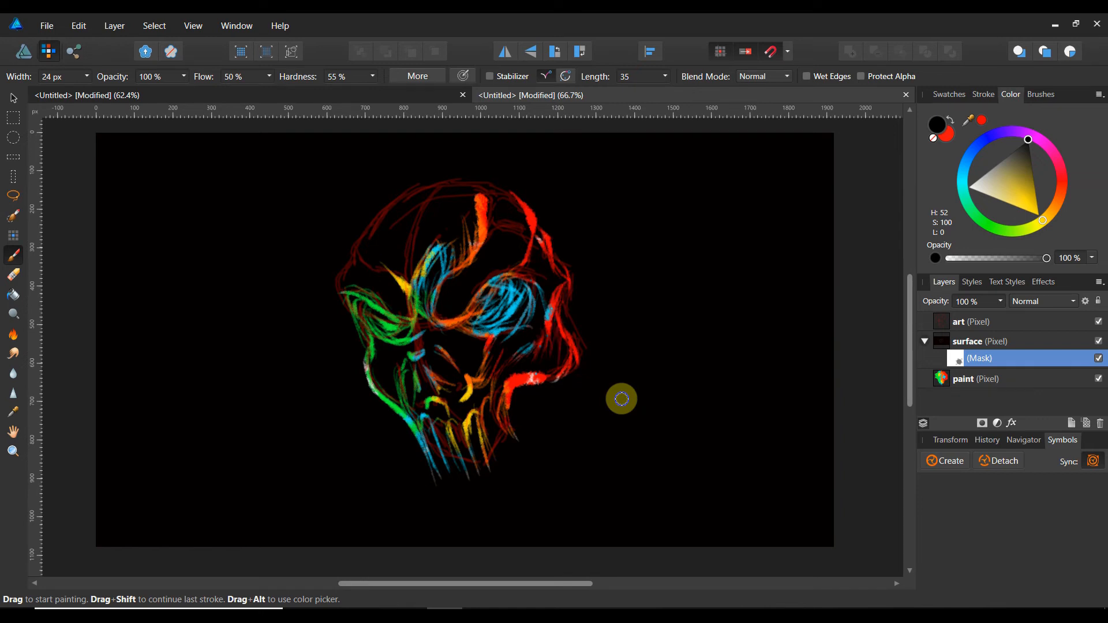
Reveal the cranium outline on the mask across the crown and down the left side to the cheek
mouse_move(506, 183)
left_mouse_down()
mouse_move(465, 172)
mouse_move(413, 195)
left_mouse_up()
mouse_move(476, 173)
left_mouse_down()
mouse_move(408, 205)
mouse_move(409, 194)
mouse_move(369, 242)
left_mouse_up()
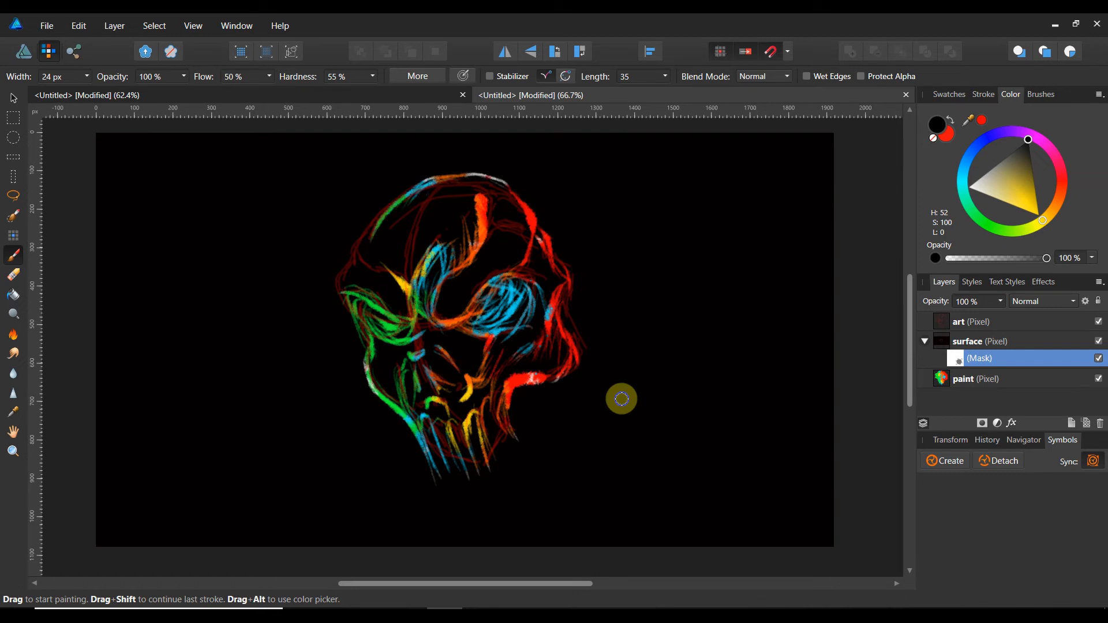
left_click_drag(410, 199, 363, 260)
left_click_drag(386, 214, 365, 262)
mouse_move(405, 183)
left_mouse_down()
mouse_move(353, 256)
mouse_move(383, 199)
mouse_move(362, 232)
mouse_move(335, 306)
left_mouse_up()
mouse_move(340, 297)
left_mouse_down()
mouse_move(364, 350)
mouse_move(360, 376)
left_mouse_up()
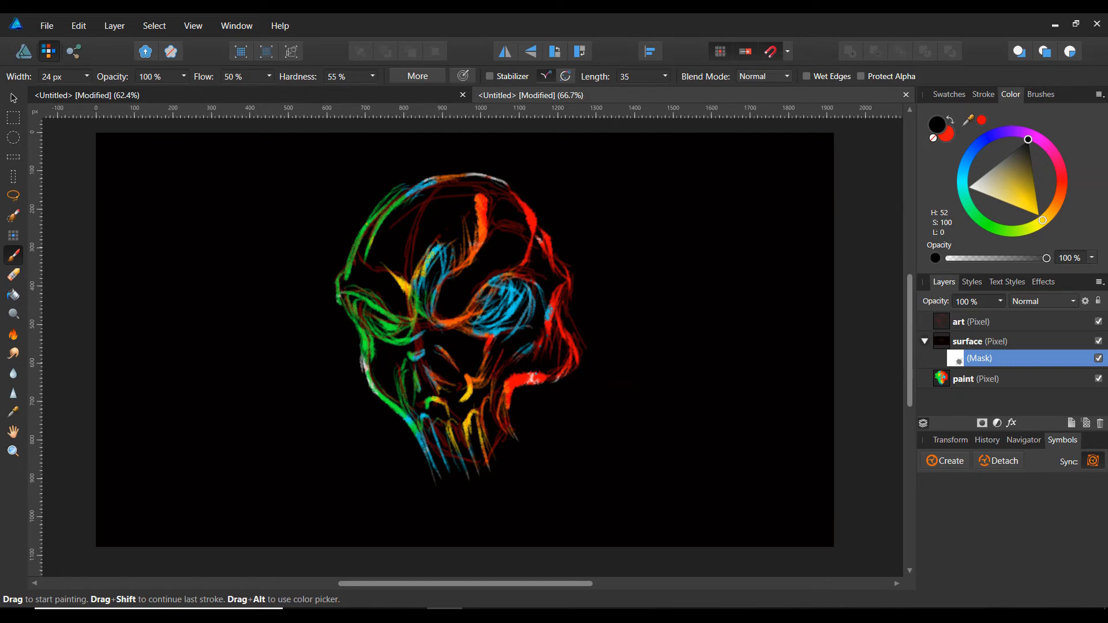
Paint fine hatching strokes on the mask inside the skull's left cheek, below the eye socket
left_click(21, 455)
left_click_drag(362, 436, 575, 291)
scroll(575, 292, "up", 1)
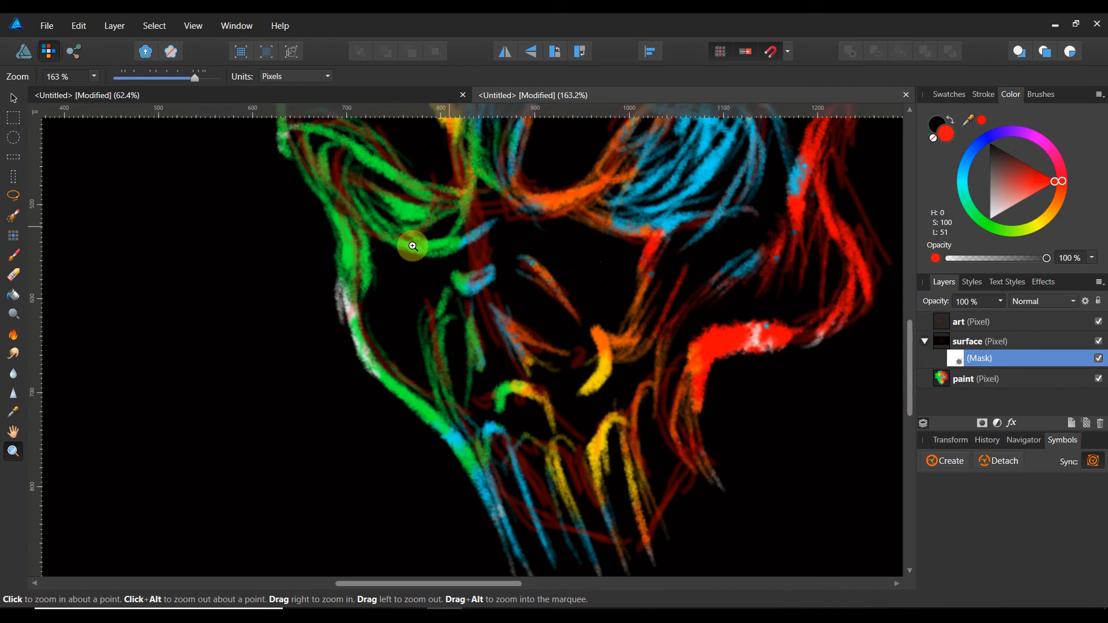
scroll(412, 246, "down", 1)
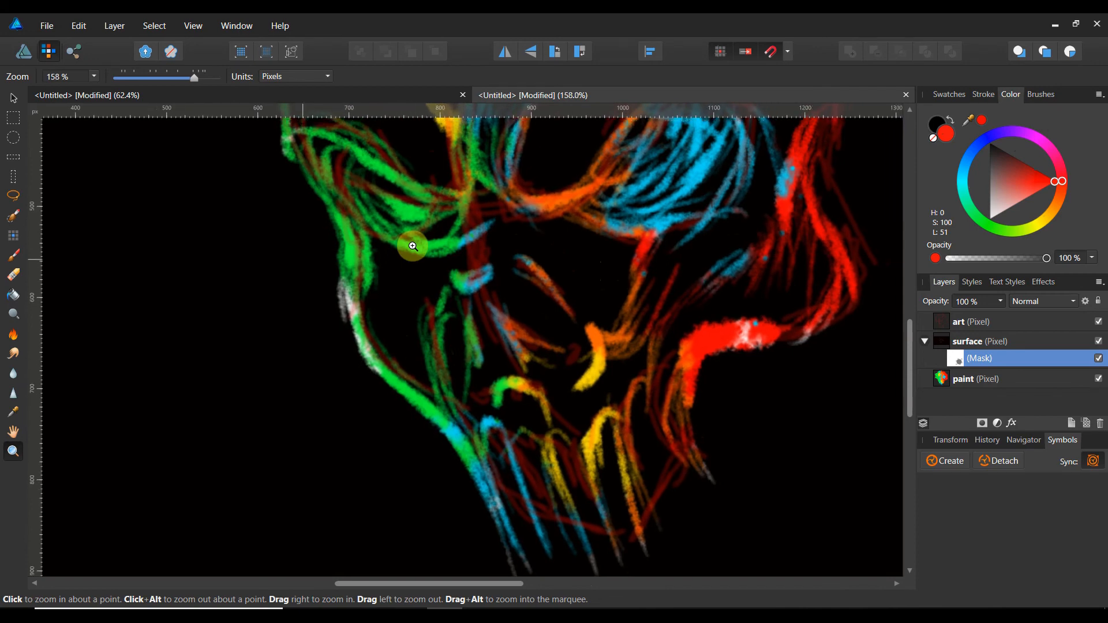
left_click(13, 254)
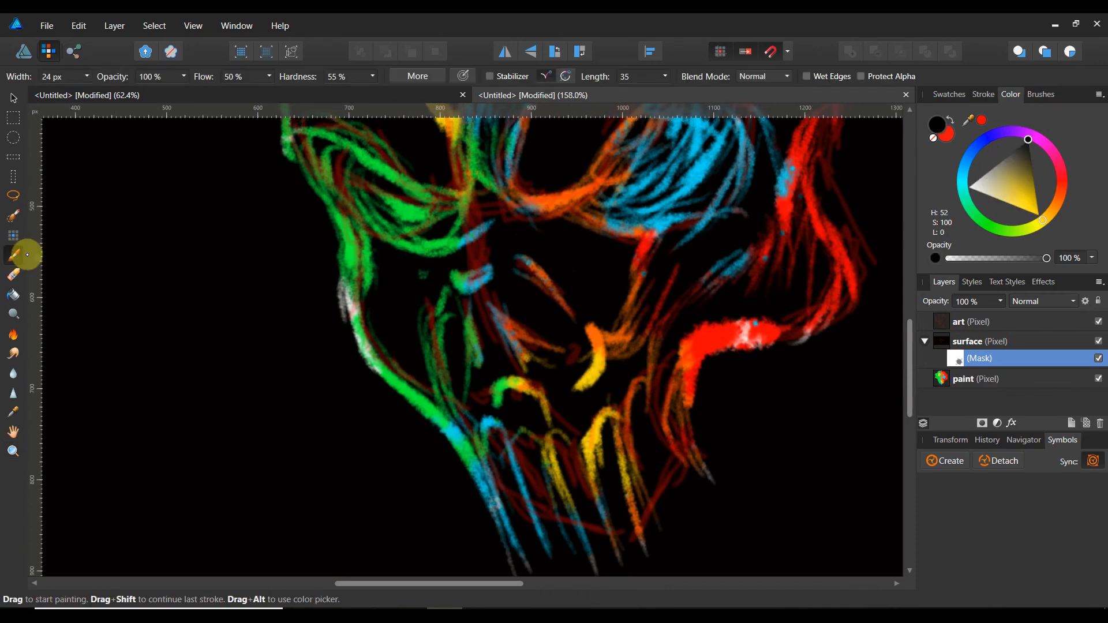
mouse_move(412, 264)
left_mouse_down()
mouse_move(386, 323)
mouse_move(386, 291)
mouse_move(385, 324)
left_mouse_up()
mouse_move(392, 273)
left_mouse_down()
mouse_move(383, 338)
mouse_move(394, 324)
mouse_move(403, 359)
mouse_move(388, 342)
mouse_move(413, 373)
mouse_move(408, 346)
mouse_move(412, 381)
mouse_move(407, 370)
left_mouse_up()
left_click_drag(399, 325, 398, 357)
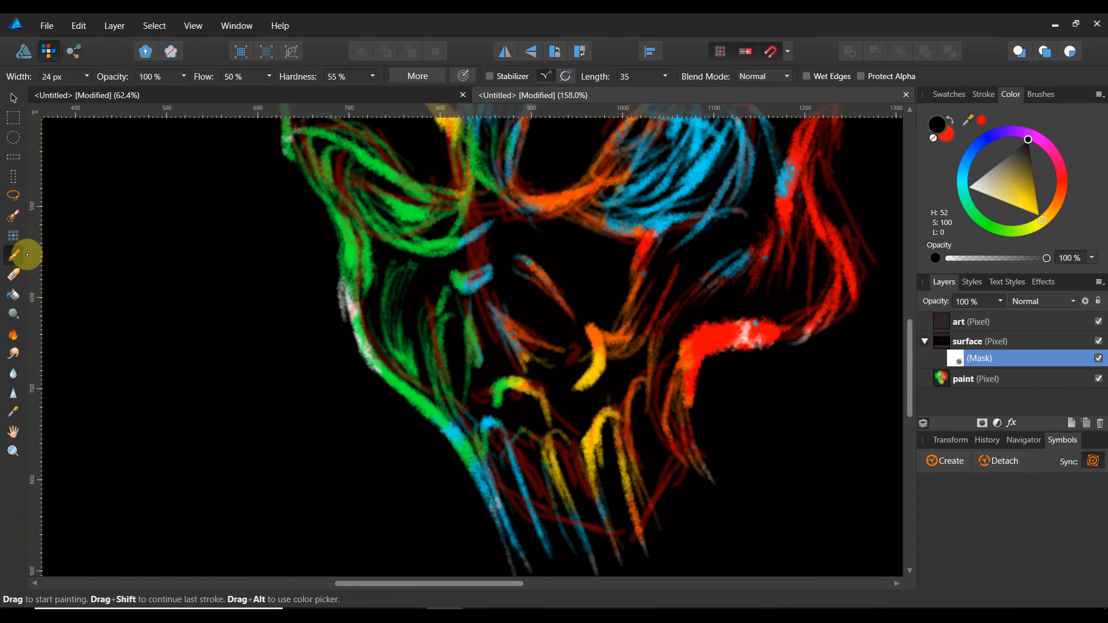
left_click_drag(419, 278, 414, 297)
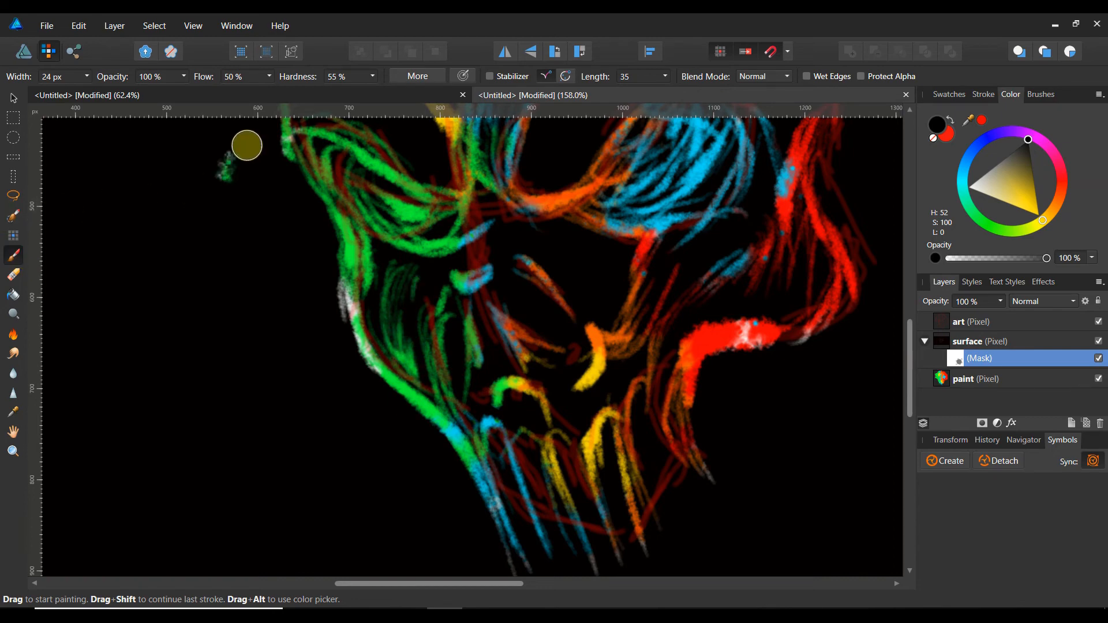
Raise the brush flow to 100% and paint mask strokes beneath the right eye socket and around the nose
left_click_drag(274, 90, 327, 95)
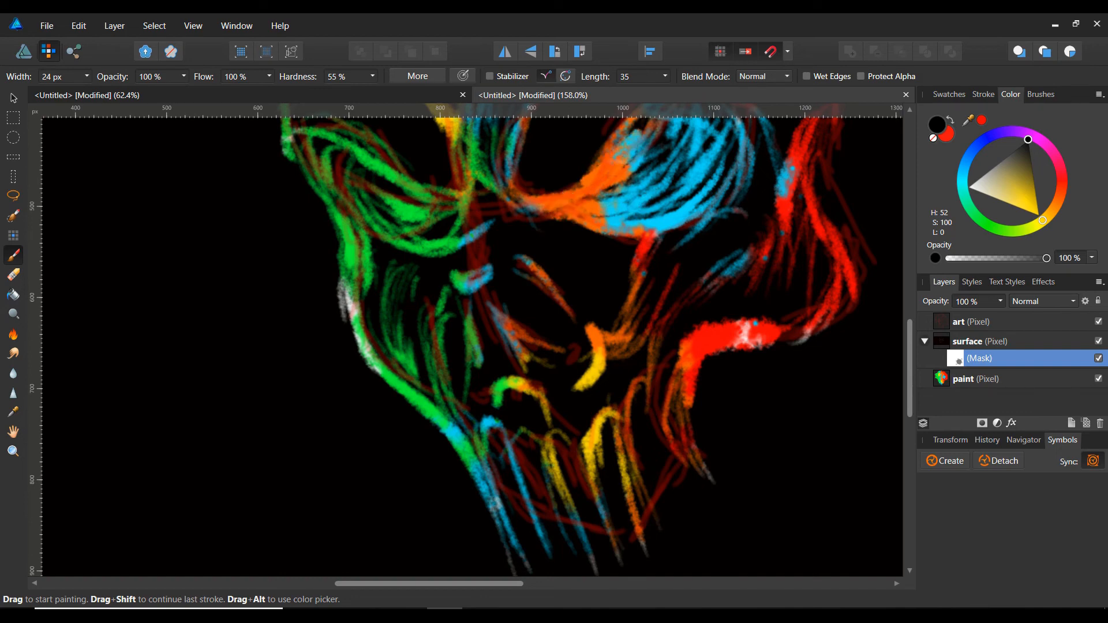
scroll(606, 404, "up", 3)
scroll(640, 543, "up", 2)
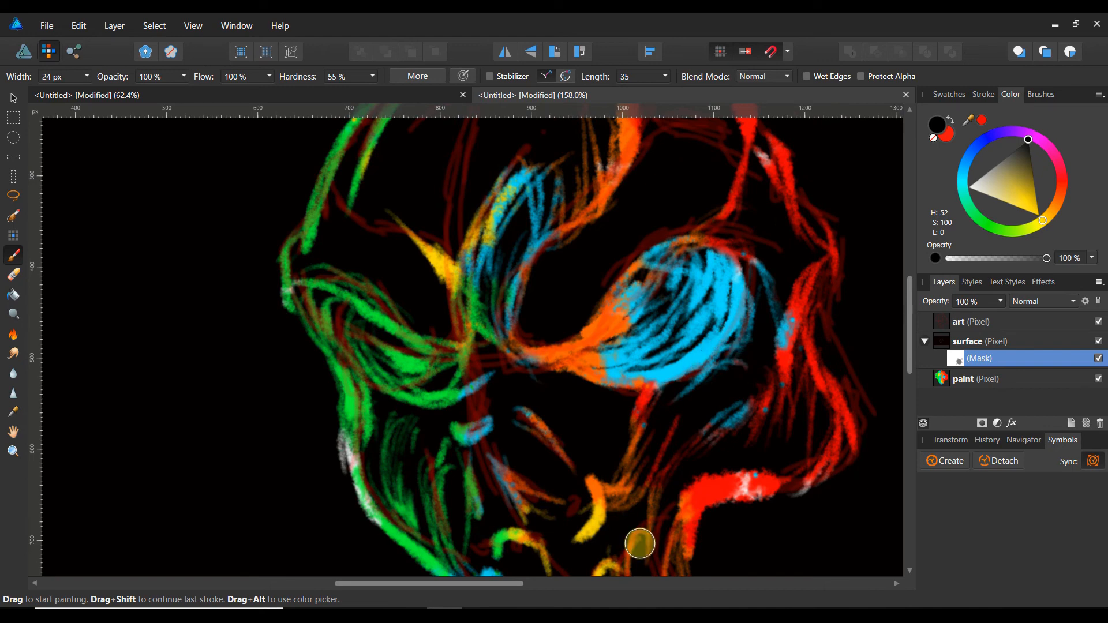
left_click_drag(625, 445, 614, 484)
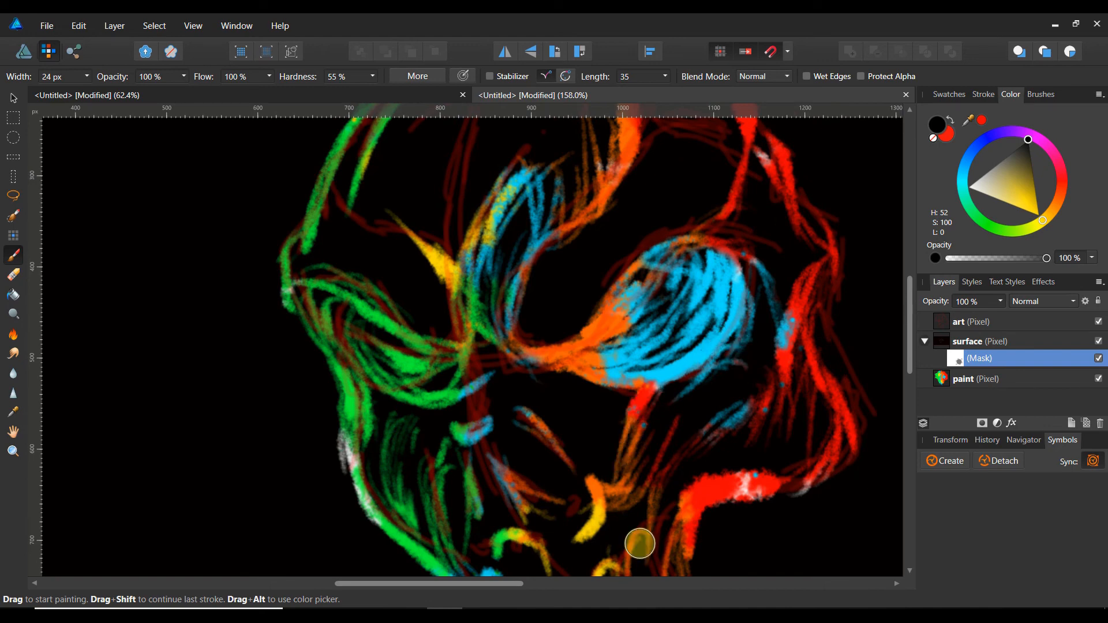
left_click_drag(604, 424, 629, 420)
mouse_move(525, 404)
left_mouse_down()
mouse_move(562, 423)
mouse_move(543, 405)
mouse_move(572, 419)
mouse_move(573, 402)
mouse_move(597, 414)
left_mouse_up()
mouse_move(527, 407)
left_mouse_down()
mouse_move(566, 437)
mouse_move(567, 464)
mouse_move(527, 401)
mouse_move(577, 395)
mouse_move(563, 440)
mouse_move(575, 472)
left_mouse_up()
mouse_move(498, 461)
left_mouse_down()
mouse_move(515, 495)
mouse_move(566, 512)
mouse_move(484, 494)
mouse_move(475, 517)
left_mouse_up()
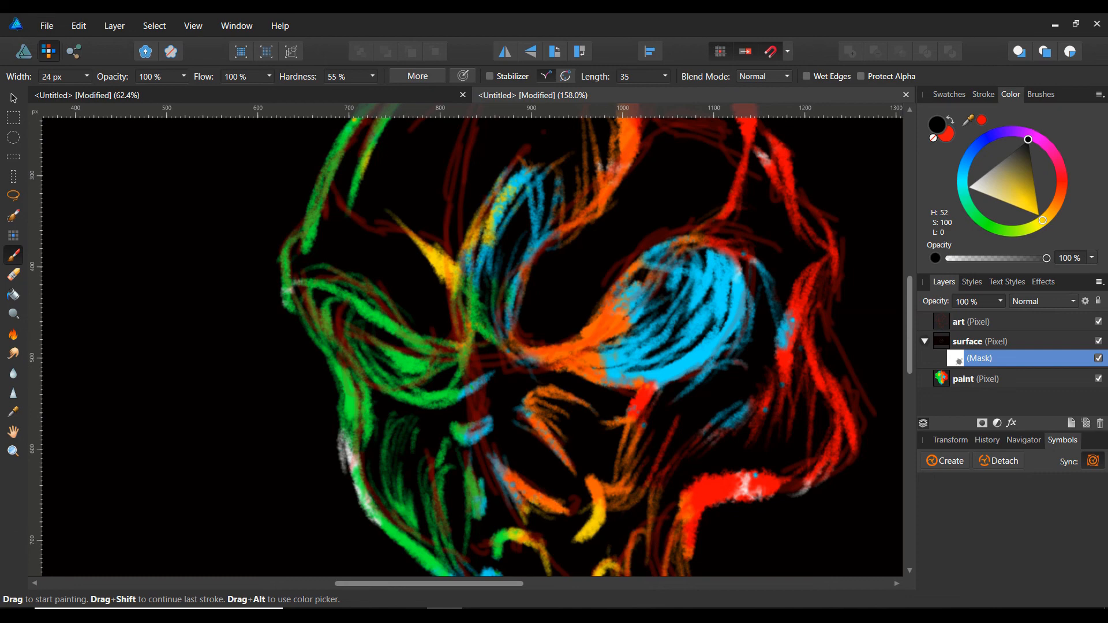
Keep the surface layer's mask selected and hide the red sketch on the art layer
left_click(13, 450)
left_click_drag(472, 384, 349, 390)
scroll(497, 398, "down", 1)
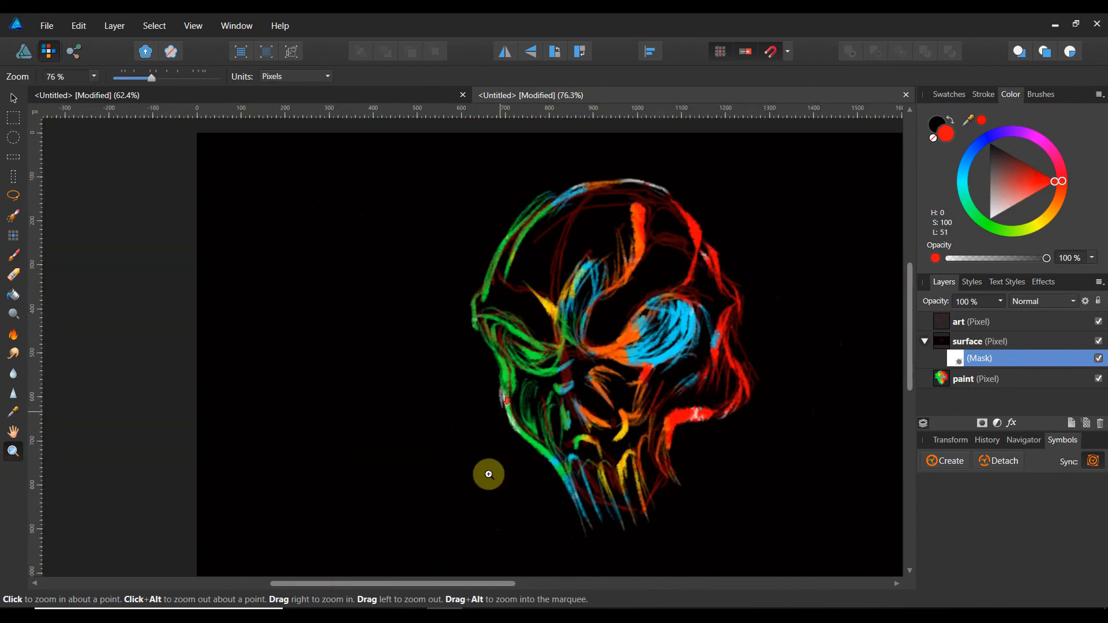
left_click_drag(452, 584, 506, 582)
scroll(527, 492, "down", 1)
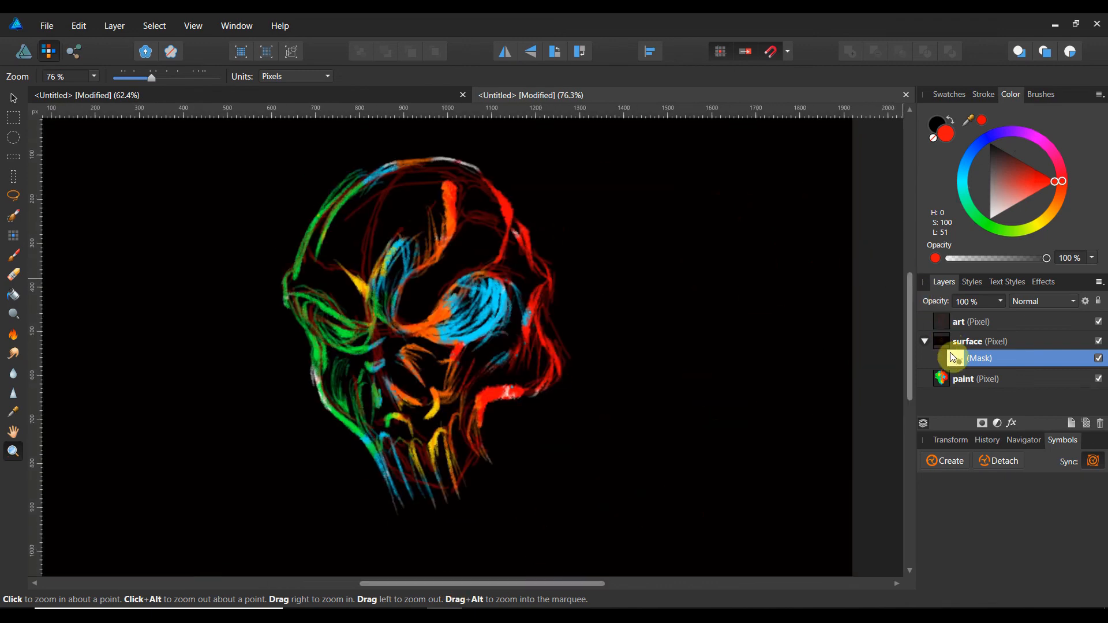
left_click(951, 385)
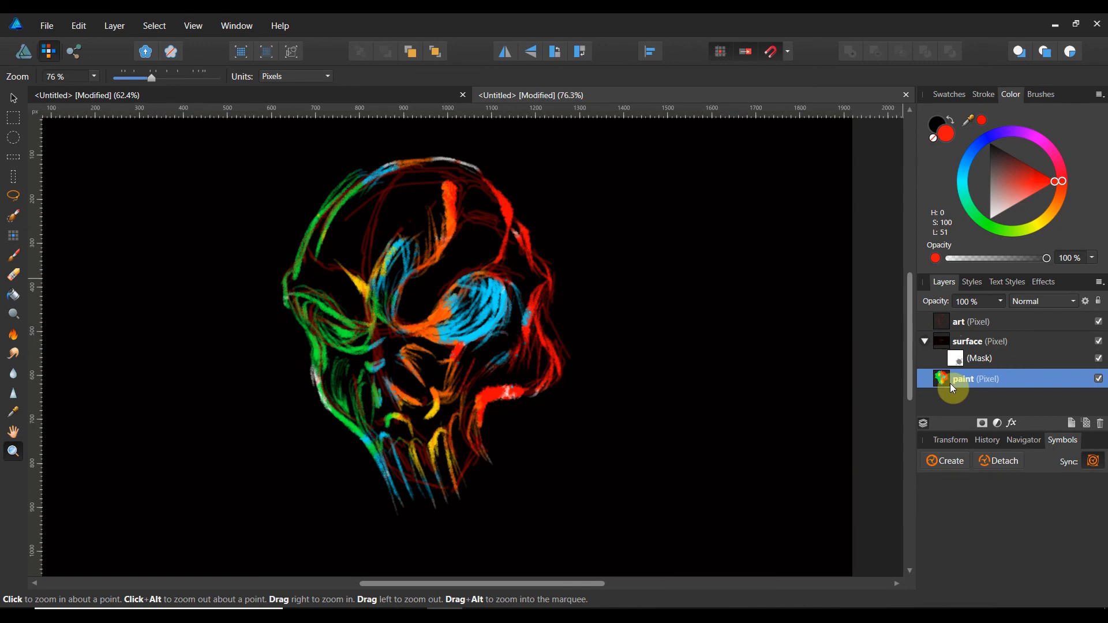
left_click(962, 360)
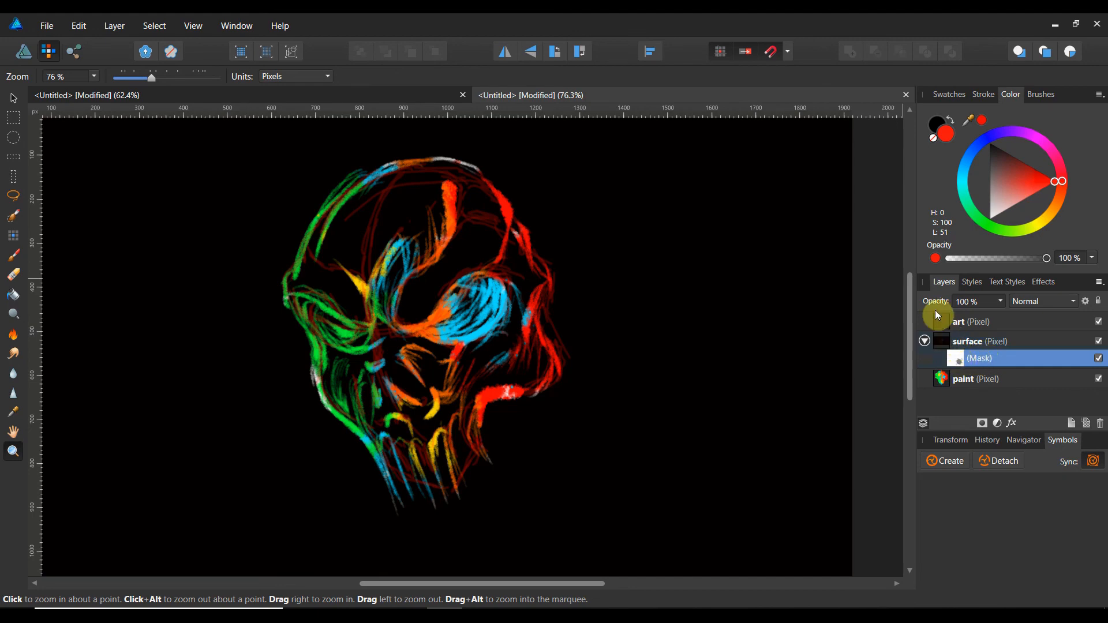
left_click(1099, 322)
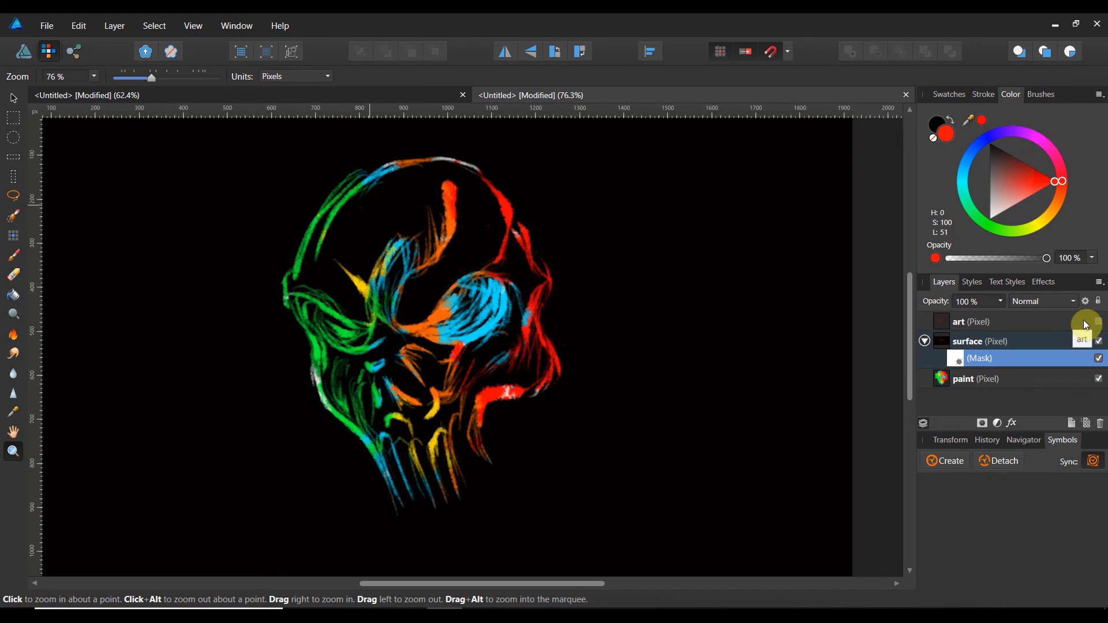
left_click_drag(348, 265, 337, 267)
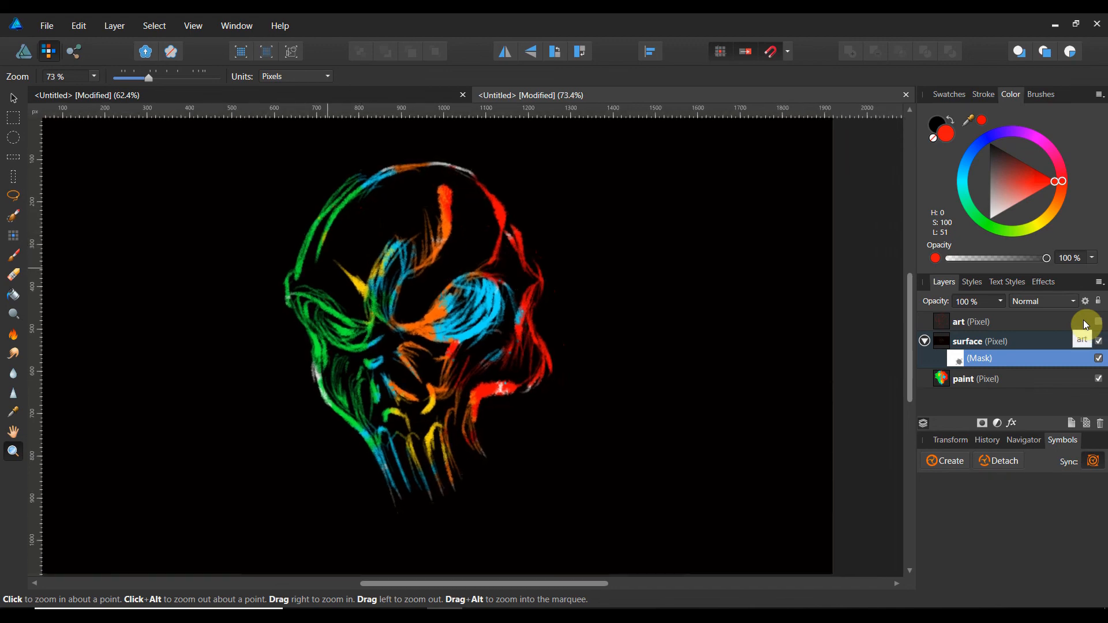
Paint curved mask strokes inside the forehead and brow, and touch up the right eye socket and nose
left_click(15, 267)
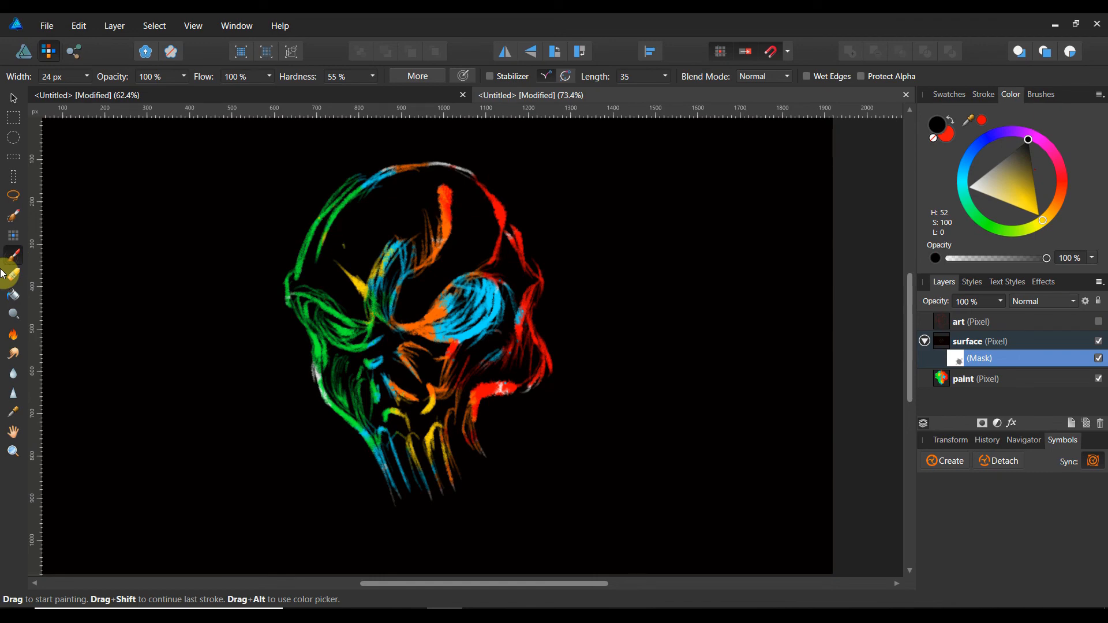
mouse_move(344, 250)
left_mouse_down()
mouse_move(364, 221)
mouse_move(354, 225)
mouse_move(370, 201)
left_mouse_up()
mouse_move(345, 299)
left_mouse_down()
mouse_move(351, 310)
mouse_move(315, 281)
mouse_move(339, 273)
mouse_move(348, 231)
mouse_move(374, 201)
mouse_move(428, 182)
mouse_move(473, 212)
mouse_move(466, 247)
mouse_move(417, 312)
mouse_move(411, 298)
mouse_move(437, 266)
mouse_move(426, 280)
left_mouse_up()
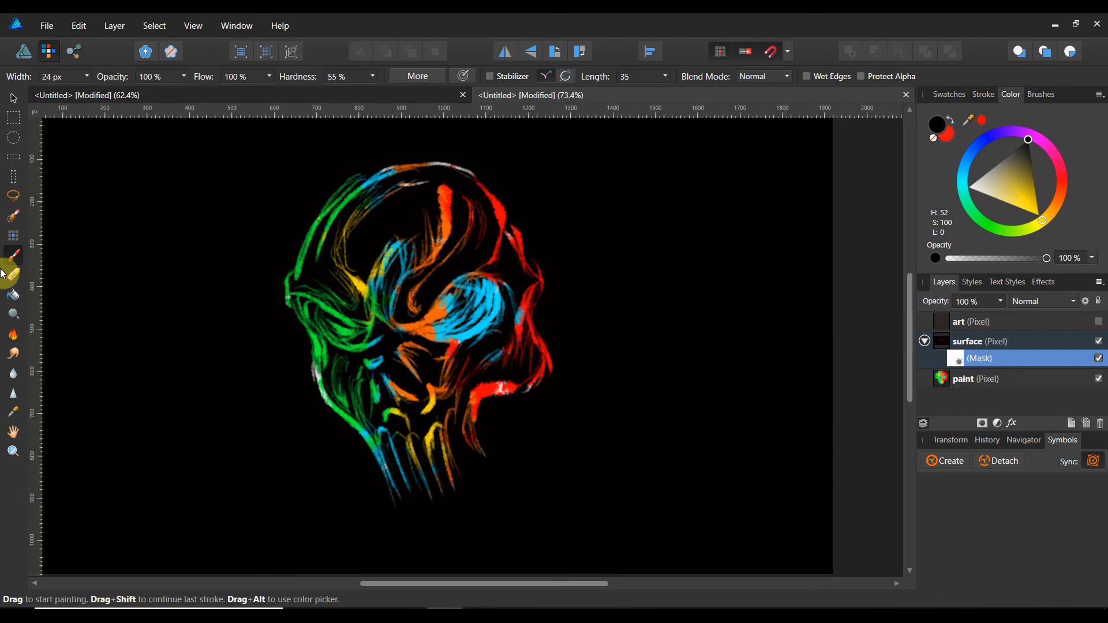
mouse_move(501, 285)
left_mouse_down()
mouse_move(511, 307)
mouse_move(508, 317)
mouse_move(510, 294)
mouse_move(501, 338)
mouse_move(479, 341)
mouse_move(439, 379)
mouse_move(418, 355)
mouse_move(419, 401)
left_mouse_up()
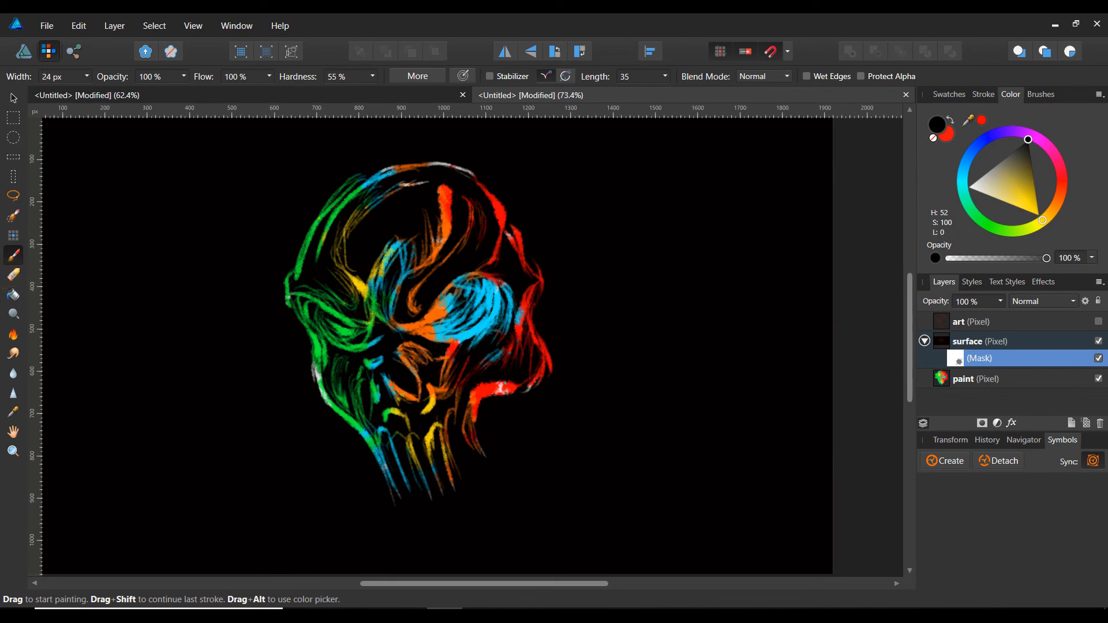